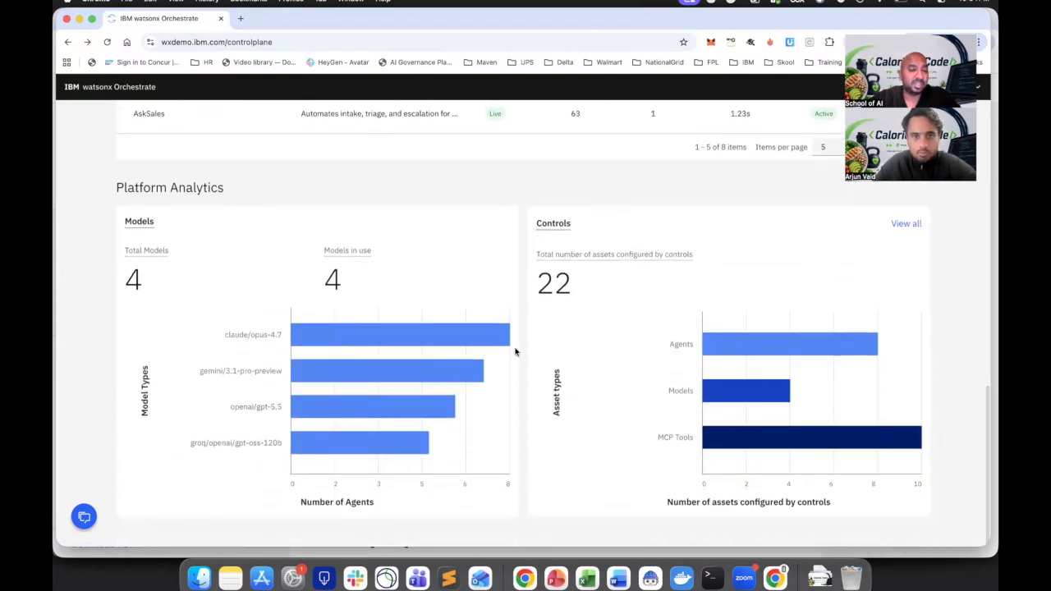
Open the agent catalog from the control plane home page, view the page it leads to, and go back
scroll(515, 351, up, 8)
scroll(515, 350, up, 5)
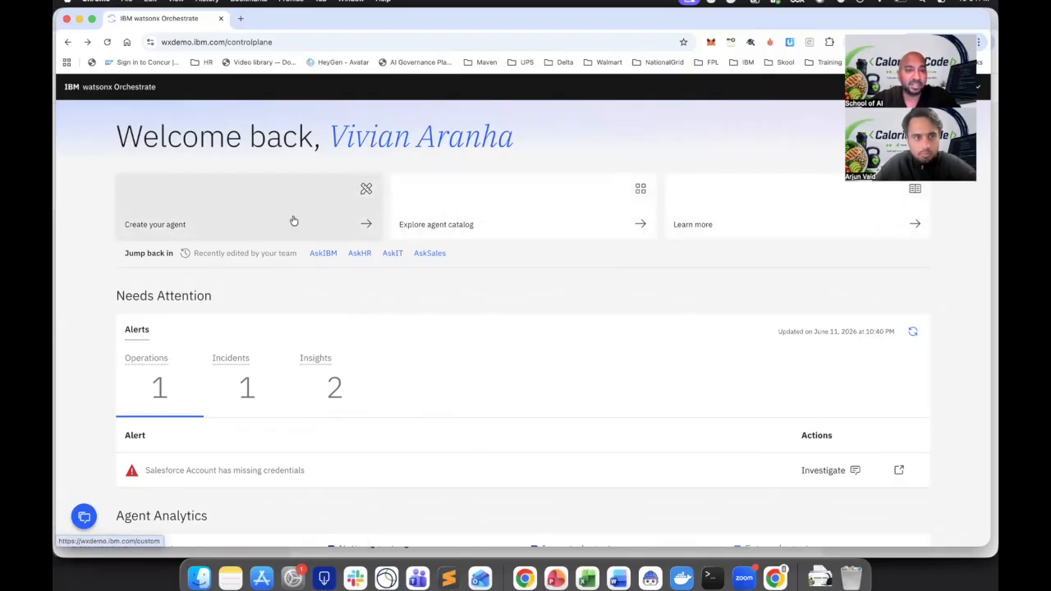
click(552, 232)
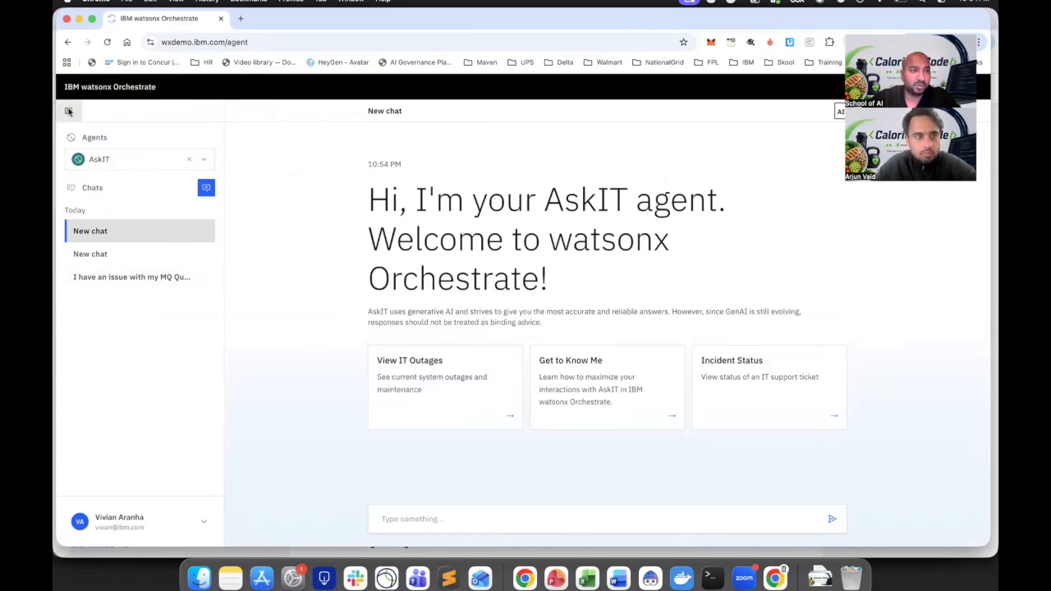
click(67, 41)
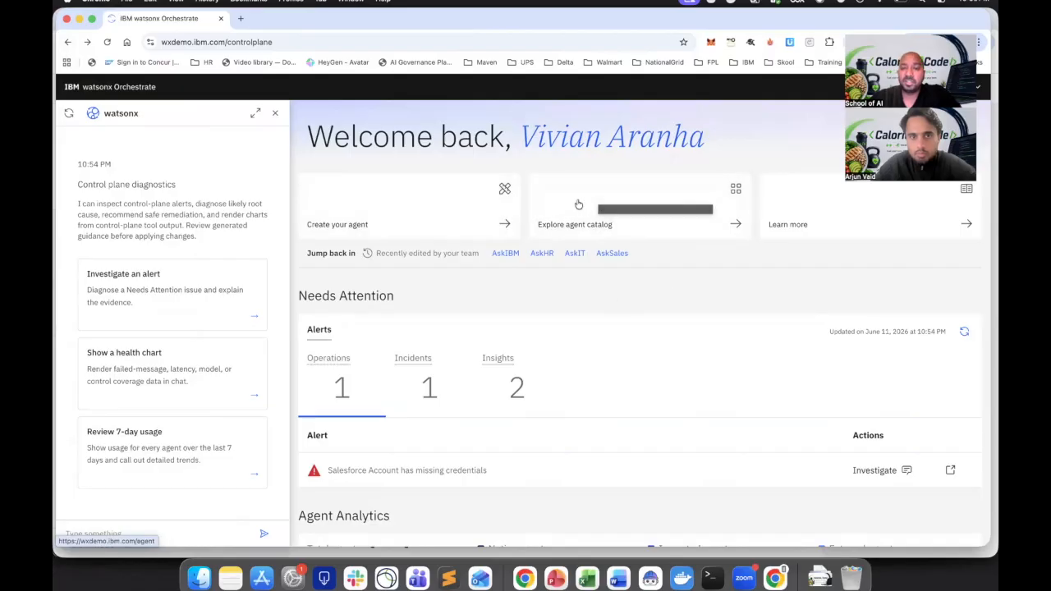
View the watsonx Orchestrate product page through Learn more and return to the control plane
click(842, 227)
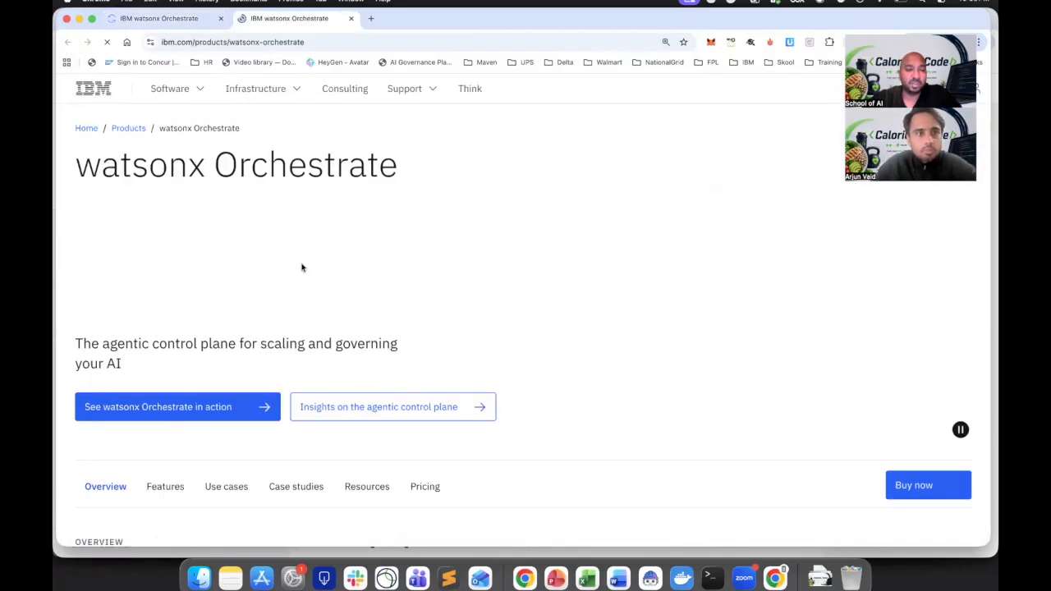
scroll(301, 267, down, 3)
click(227, 20)
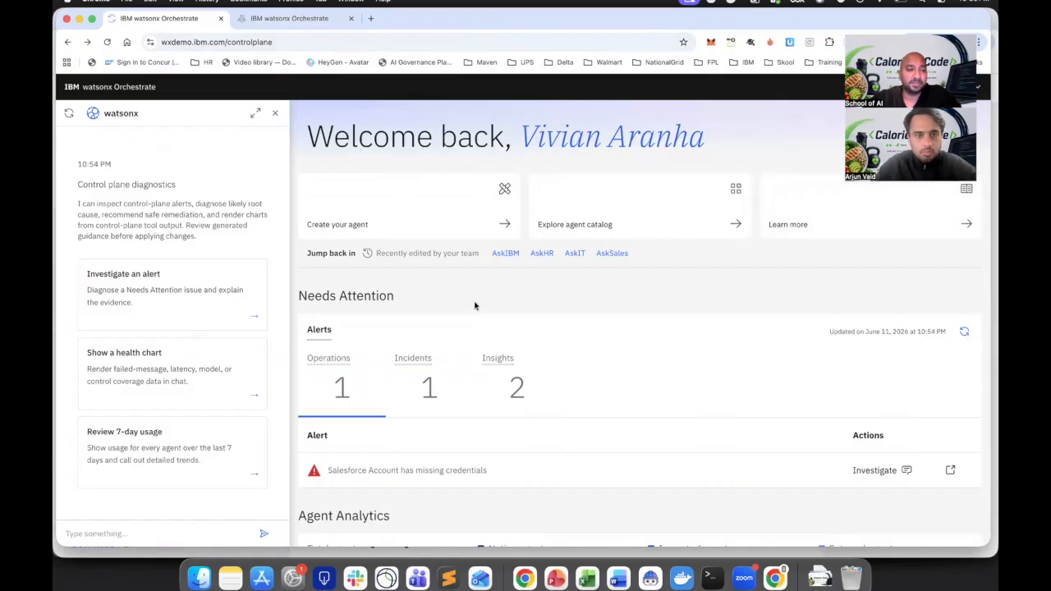
Close the watsonx diagnostics chat beside the control plane overview
scroll(549, 283, down, 2)
scroll(413, 353, up, 2)
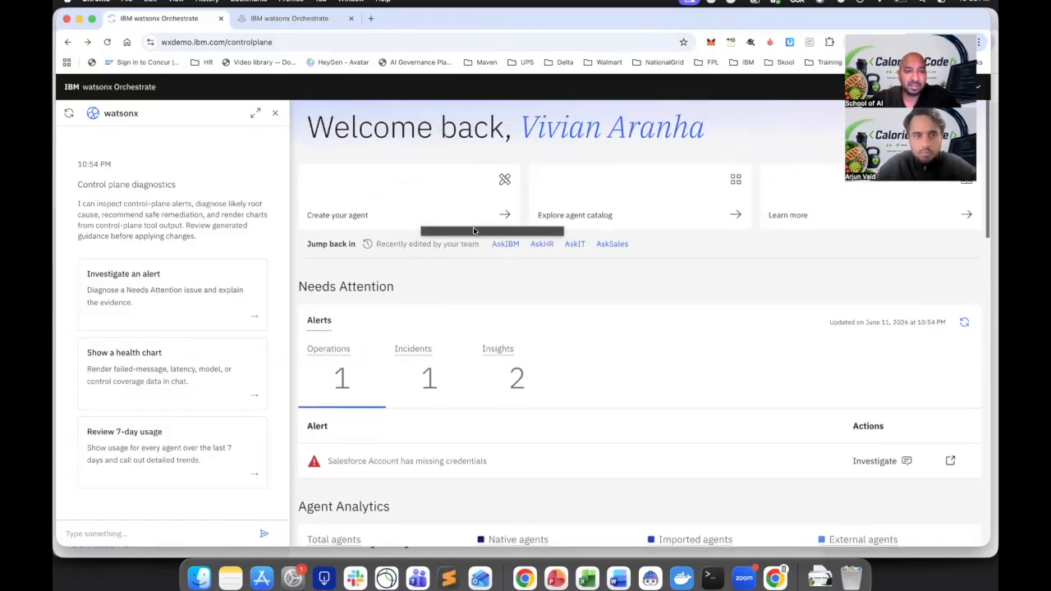
click(275, 113)
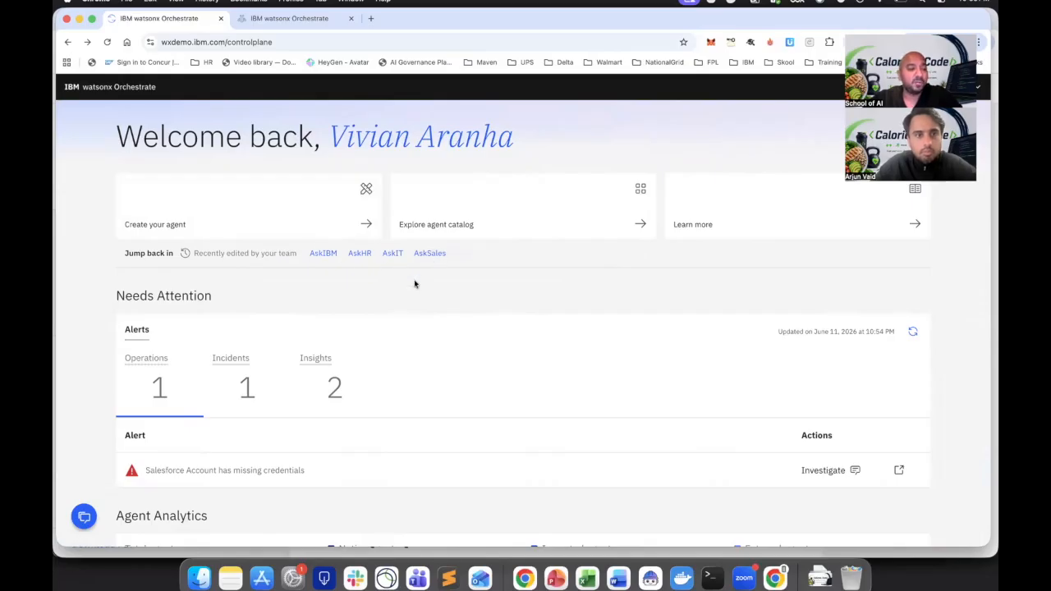
Review the Insights alerts and the Operations alerts in the Needs Attention section
scroll(429, 292, down, 2)
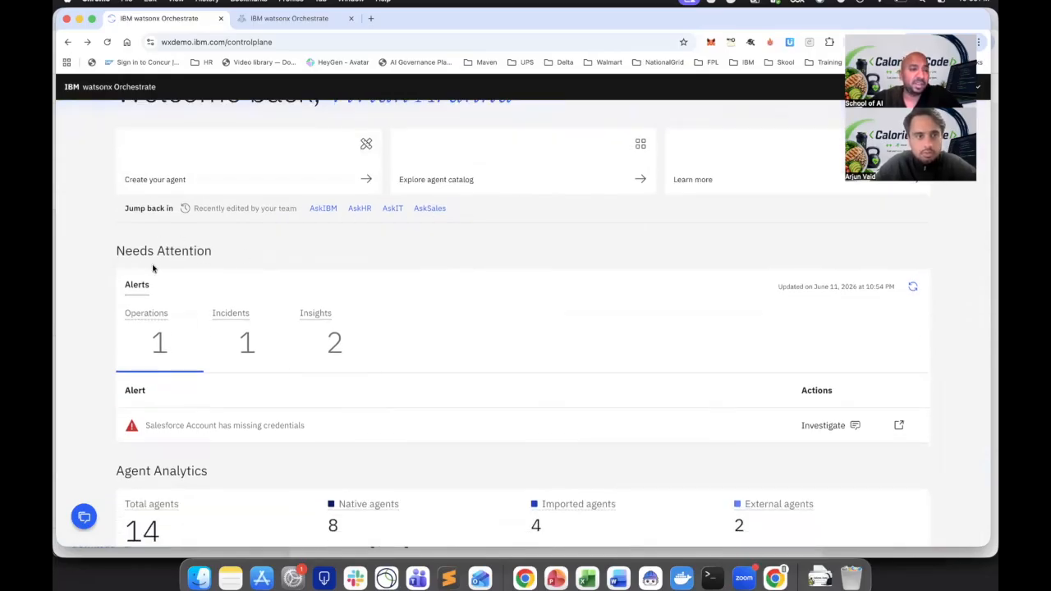
scroll(219, 261, down, 1)
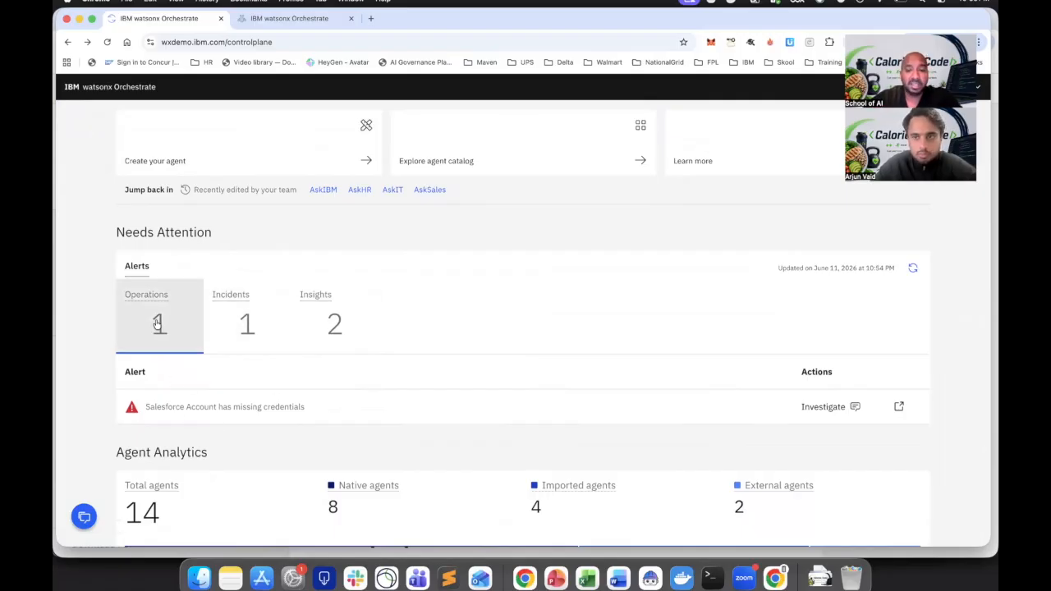
click(332, 323)
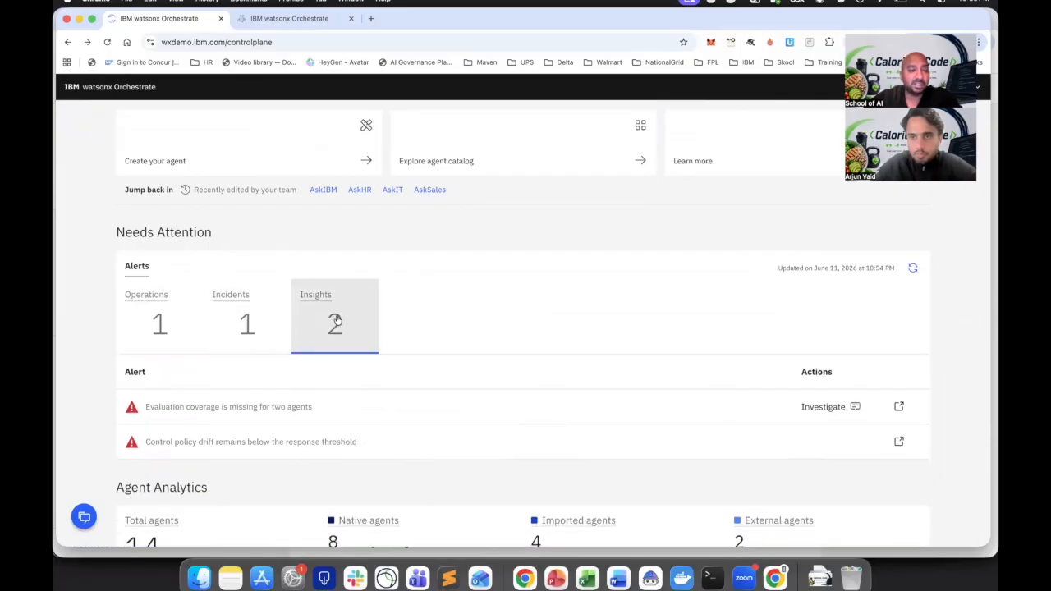
click(133, 332)
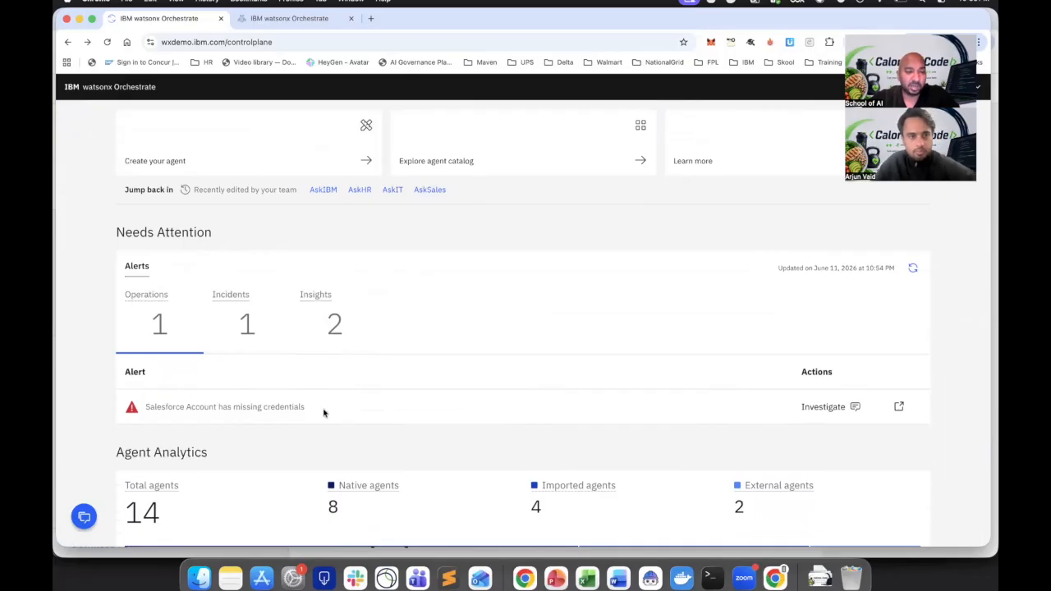
Review the control details of the Salesforce missing-credentials alert, including the agents it applies to, and close them
click(897, 408)
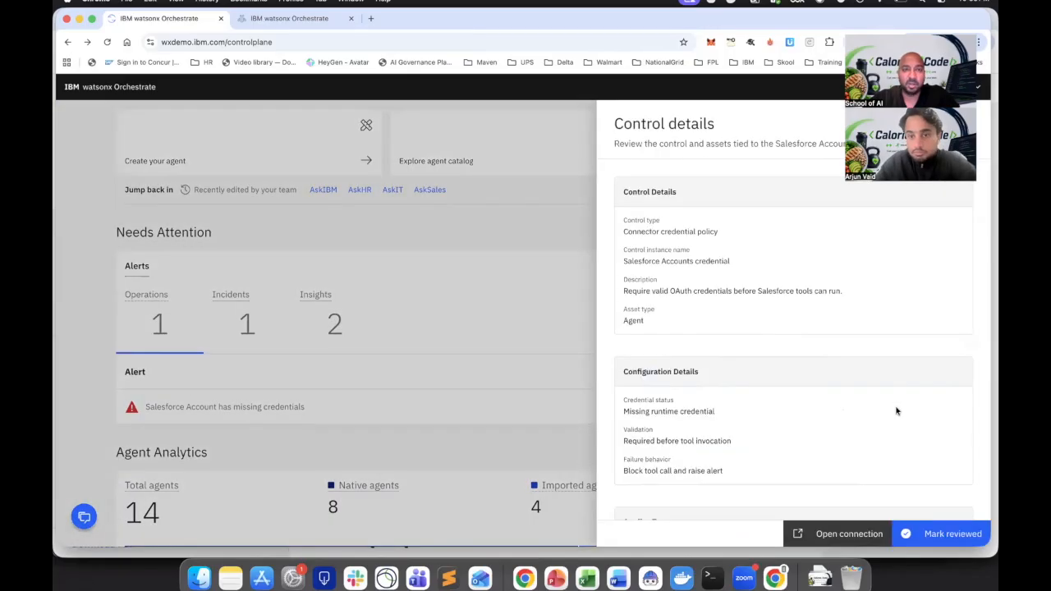
scroll(797, 417, down, 4)
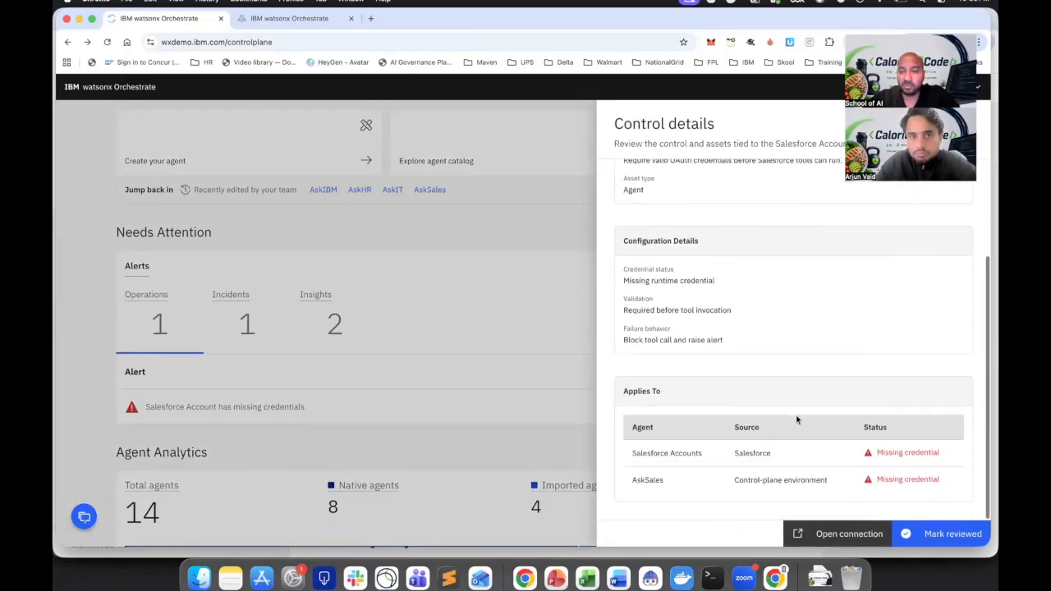
scroll(738, 402, up, 4)
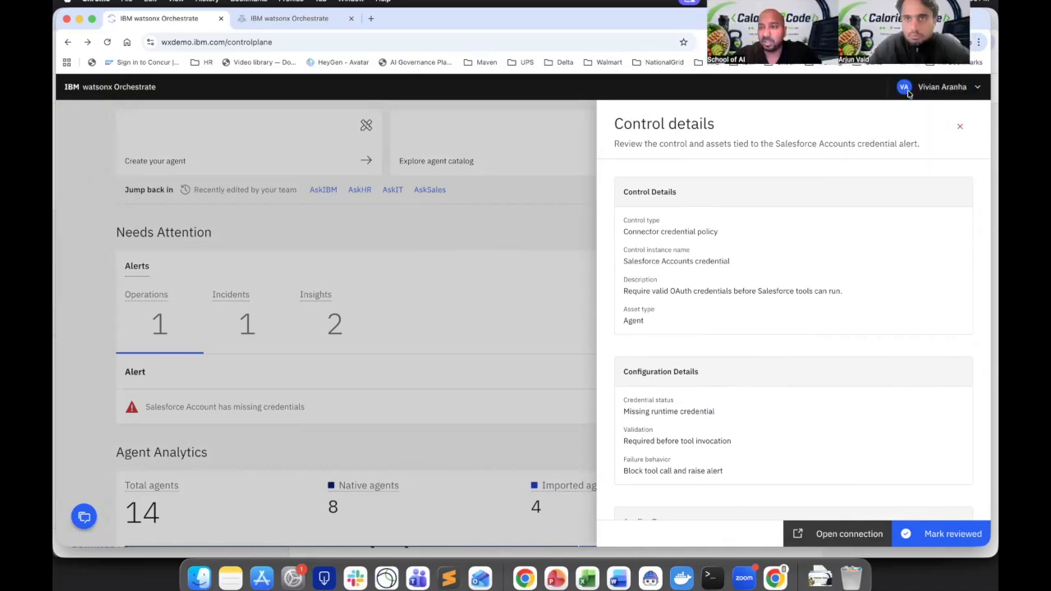
click(959, 126)
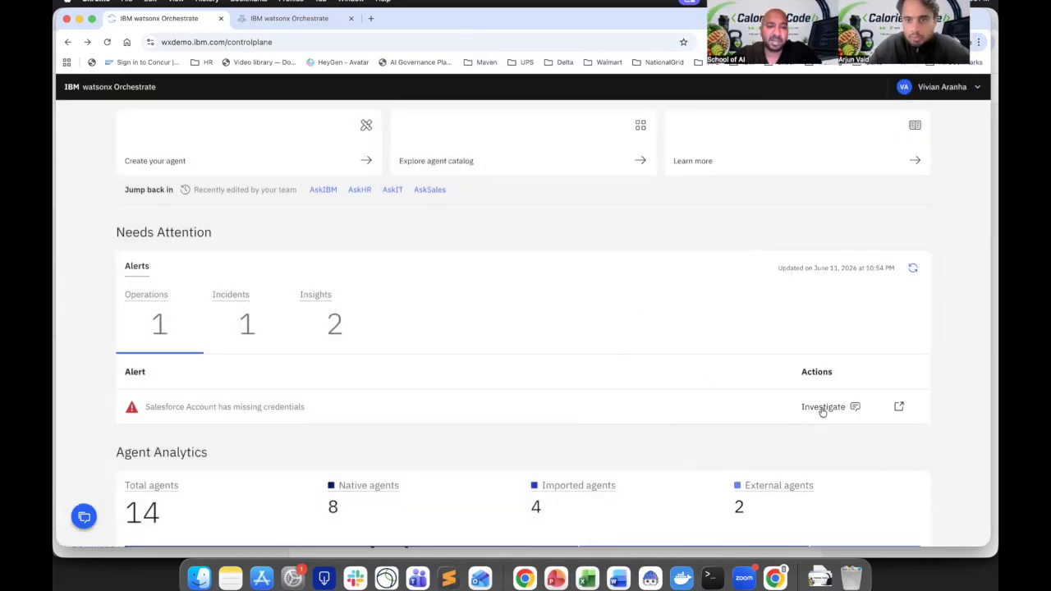
Open the source of the failed-message rate alert under Incidents, examine the Agent Analytics page, and return to the control plane
click(263, 327)
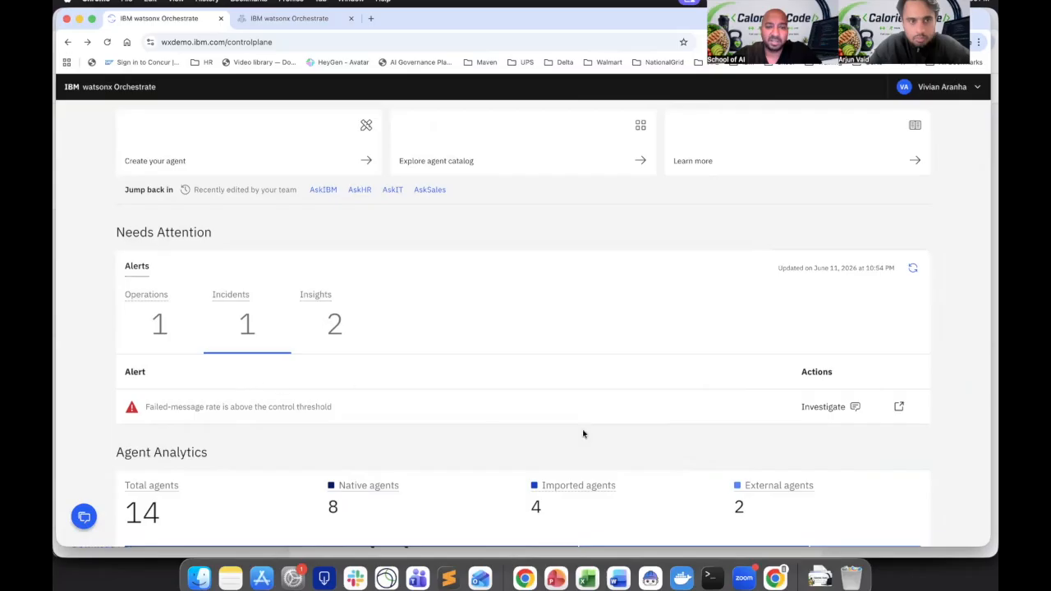
click(898, 409)
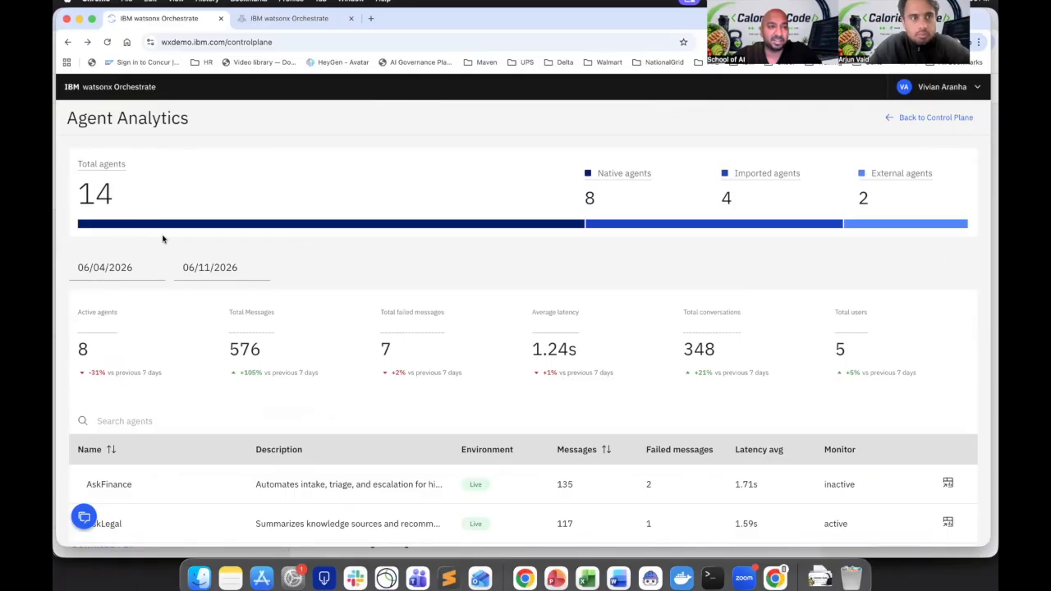
double_click(100, 199)
scroll(330, 272, down, 3)
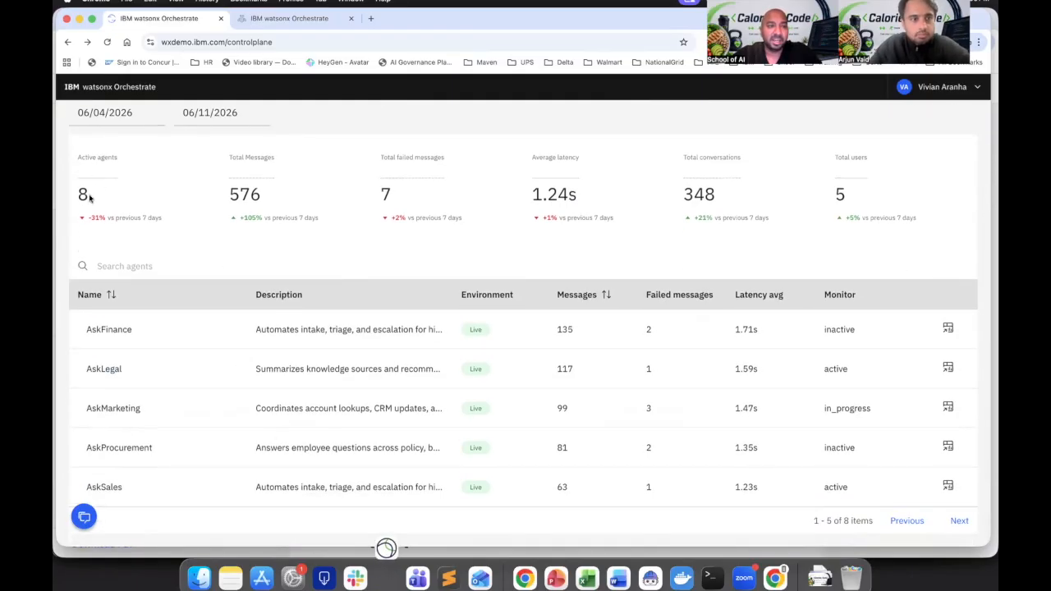
scroll(217, 277, up, 2)
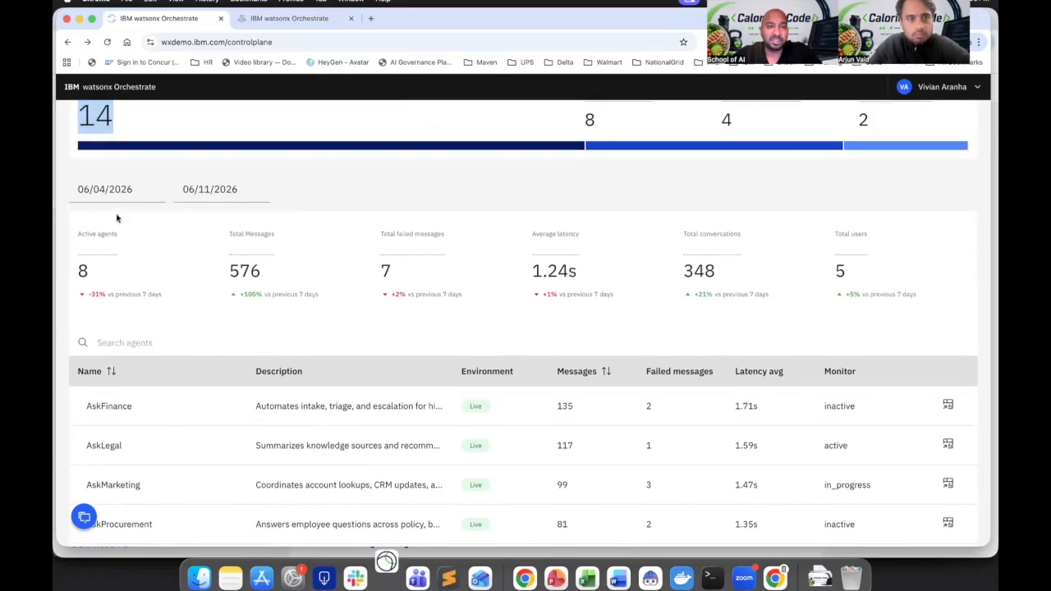
scroll(164, 202, up, 2)
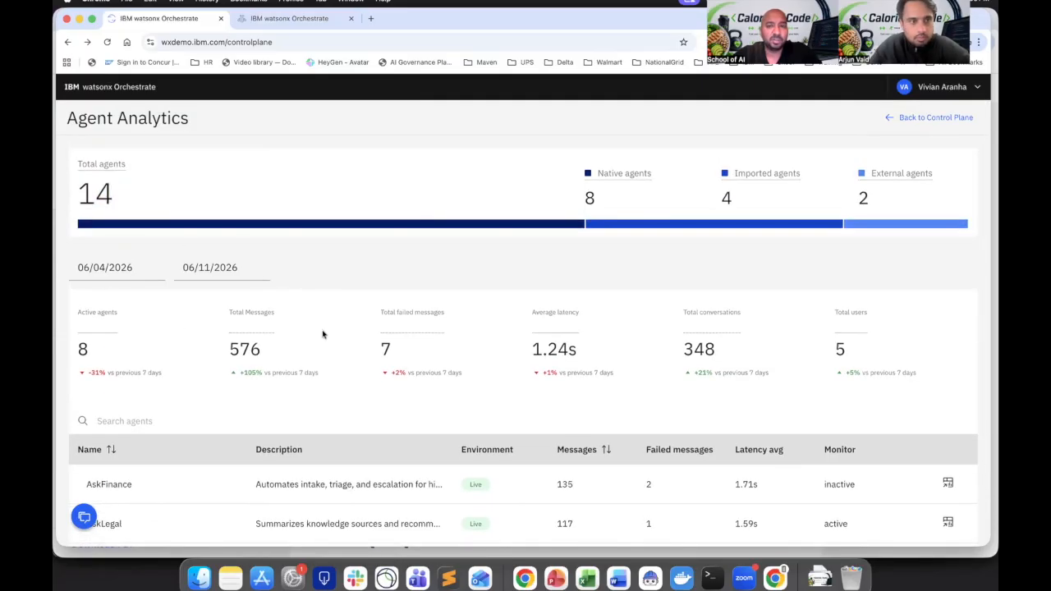
click(935, 119)
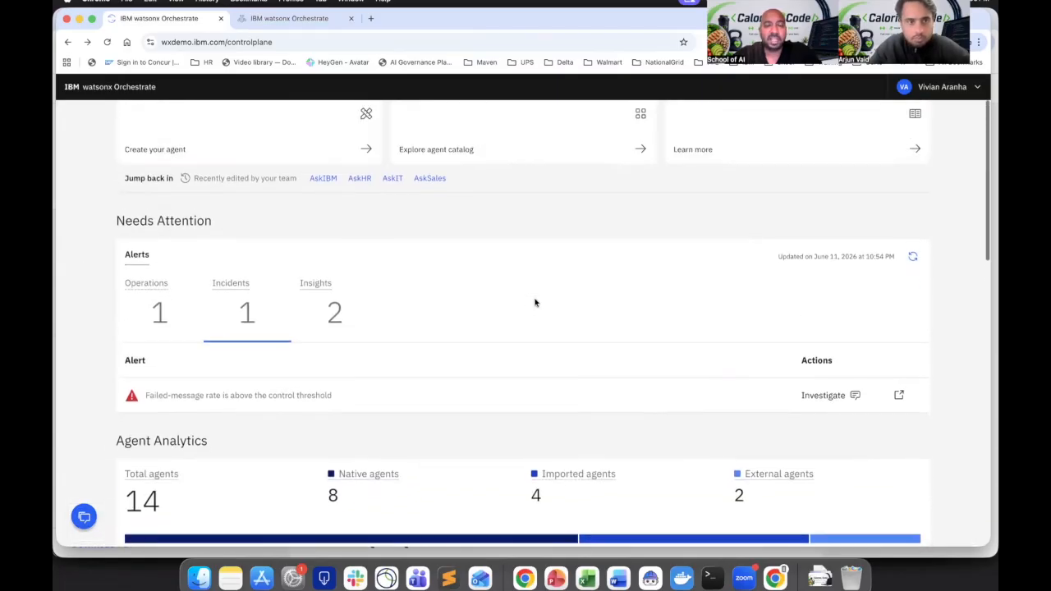
Inspect the sources of both Insights alerts, evaluation coverage and control policy drift, returning to the control plane after each
scroll(509, 316, down, 1)
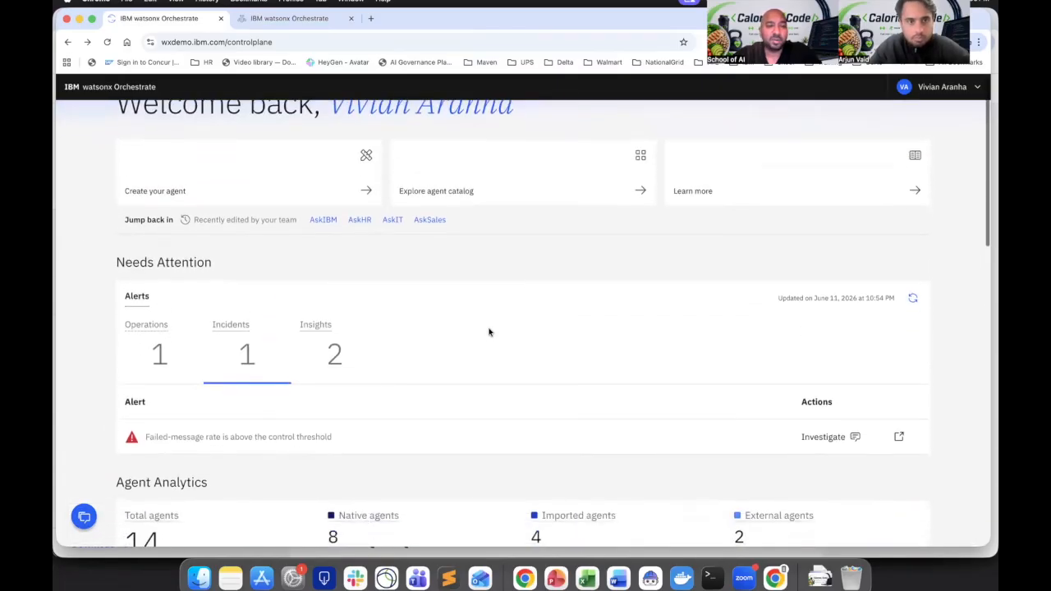
click(328, 335)
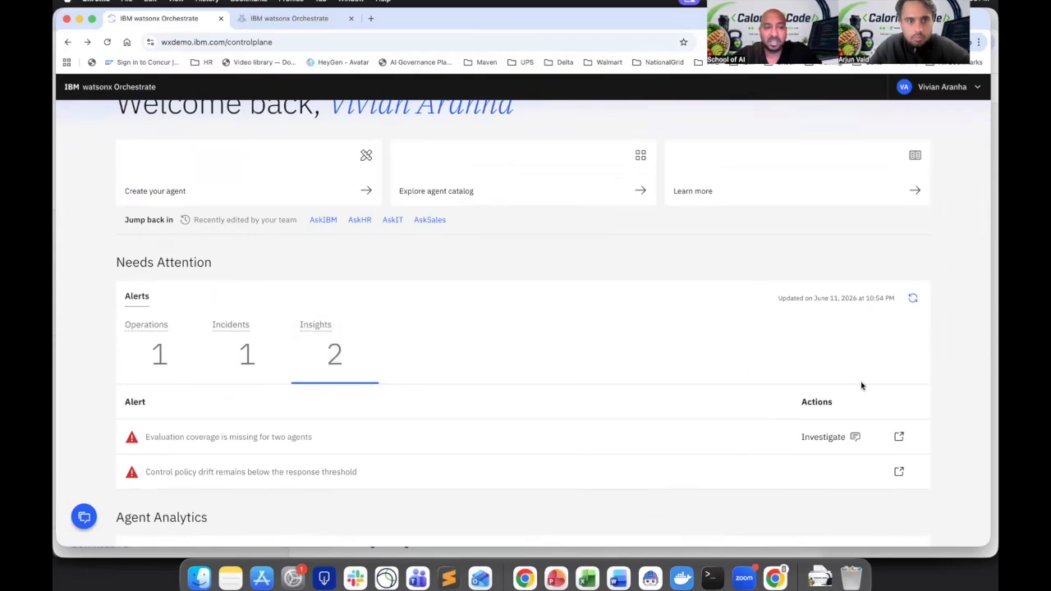
click(900, 437)
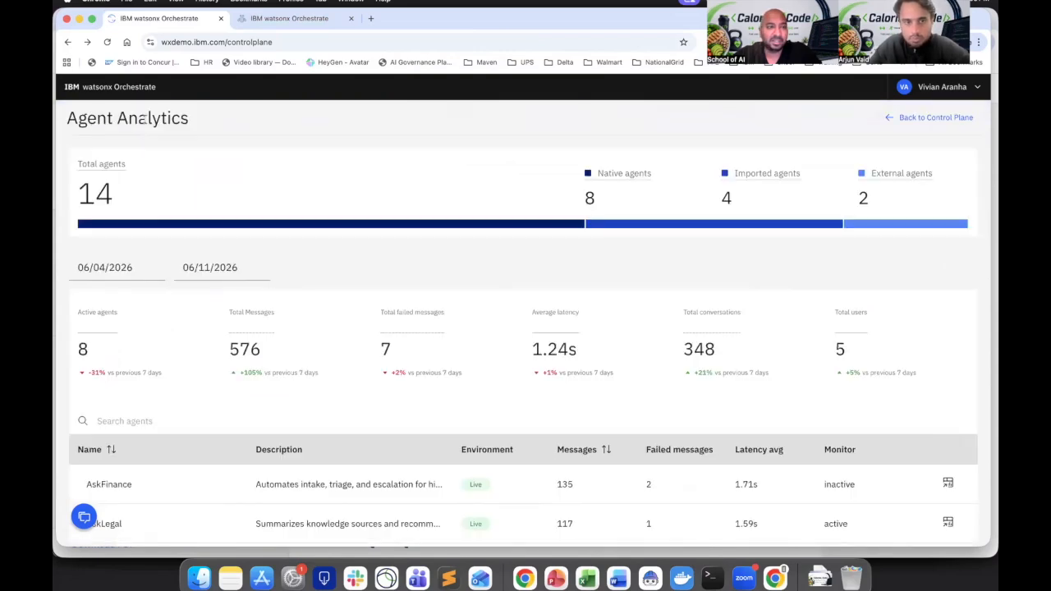
click(913, 119)
click(897, 473)
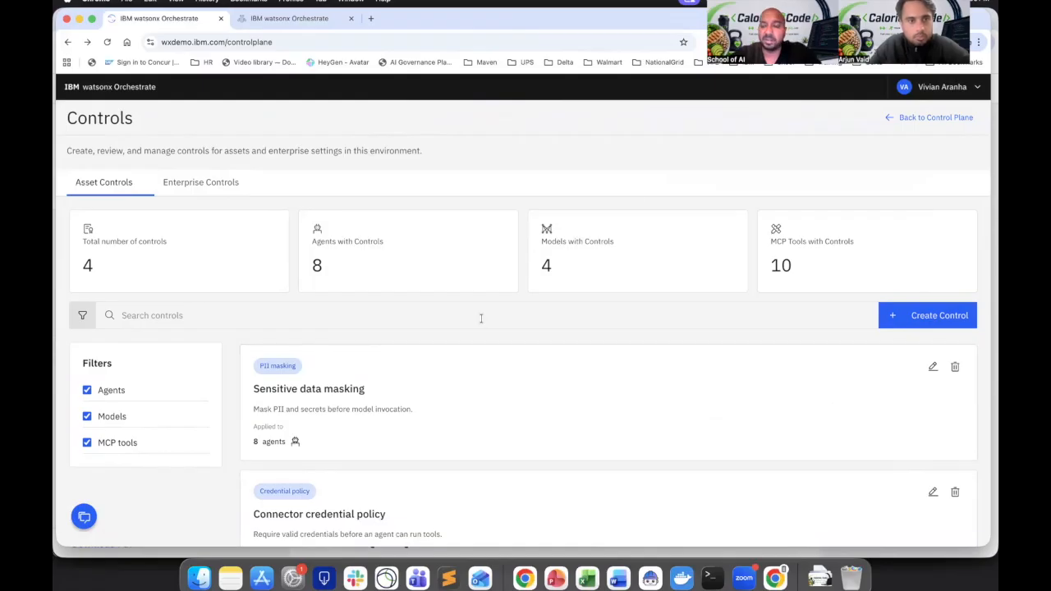
click(936, 119)
Show the Operations alerts again and examine the native, imported and external agent breakdown under Agent Analytics
scroll(512, 370, down, 1)
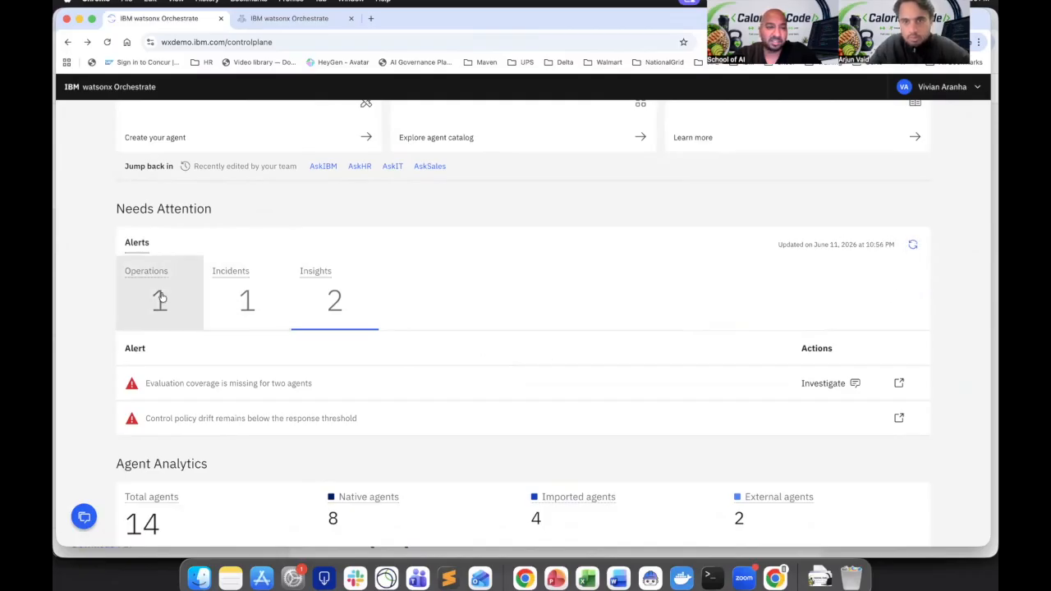
click(193, 320)
scroll(289, 379, down, 3)
scroll(289, 379, down, 1)
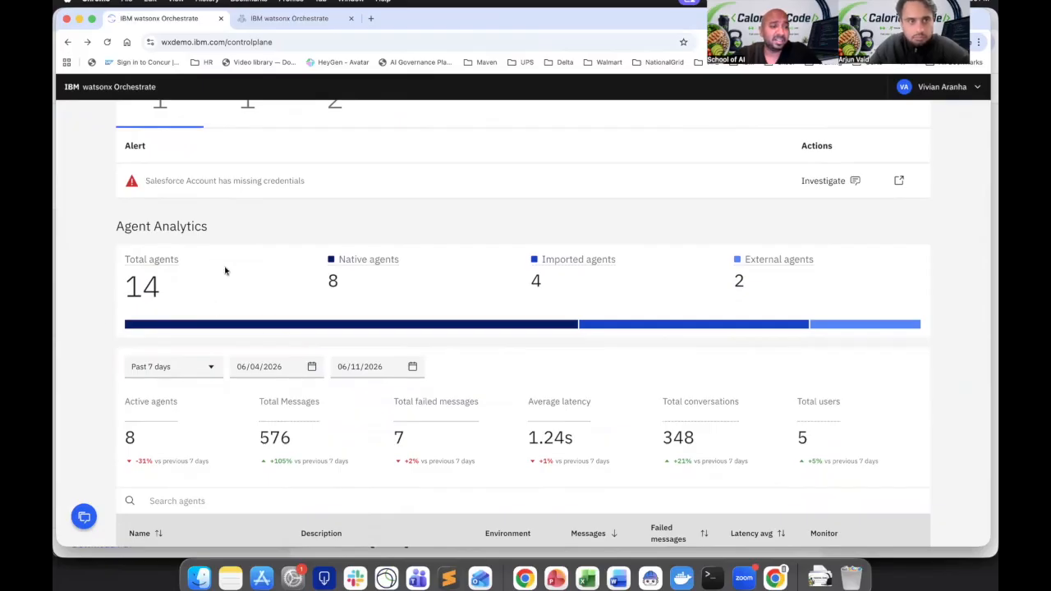
mouse_move(262, 327)
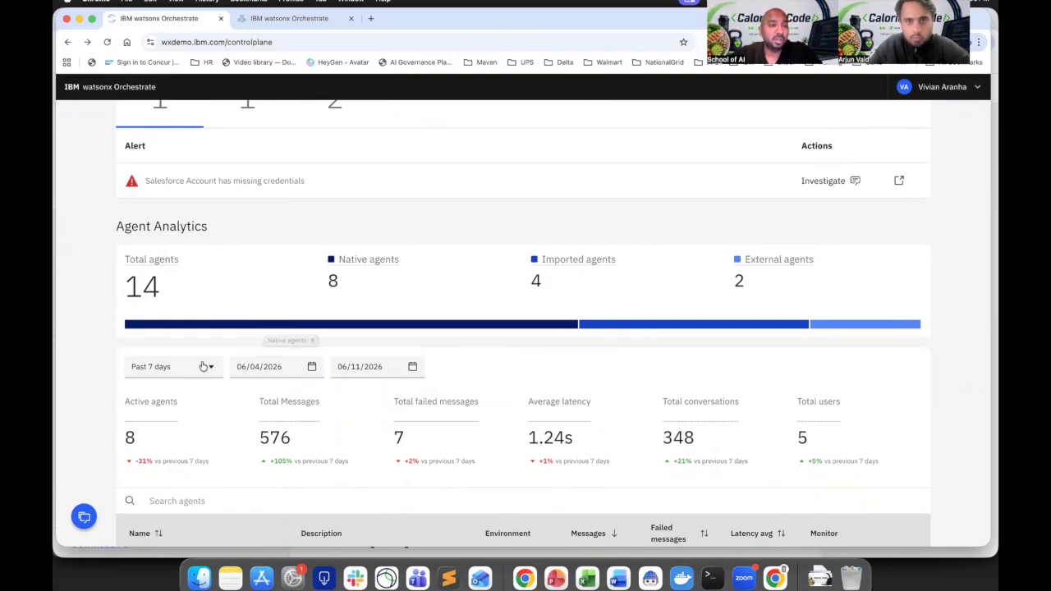
scroll(304, 332, up, 3)
scroll(304, 331, down, 5)
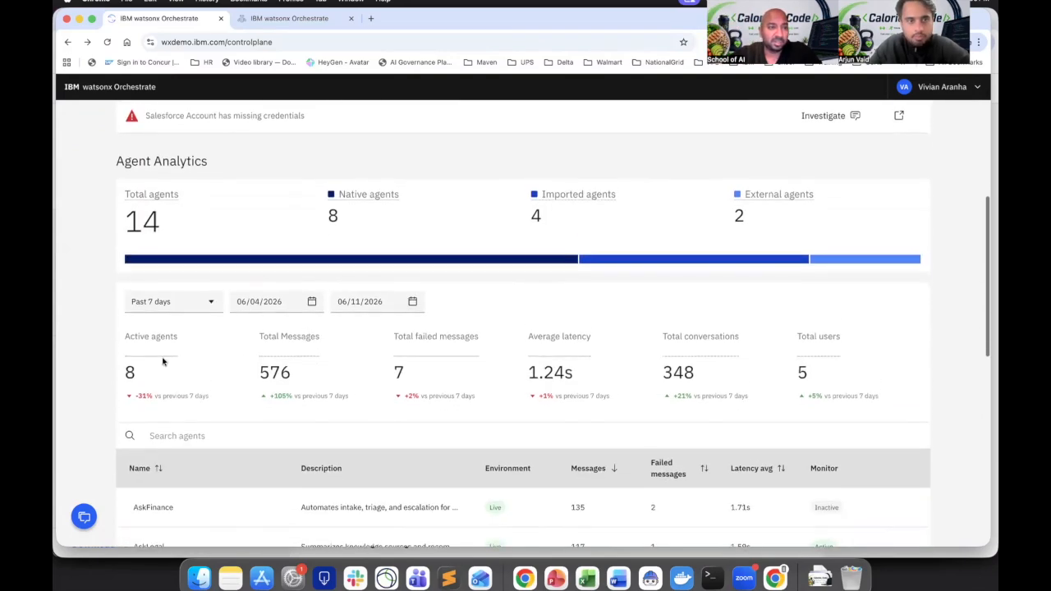
Set the Agent Analytics period to Past 12 months and review the message totals and the per-agent table
click(183, 303)
click(185, 353)
double_click(288, 370)
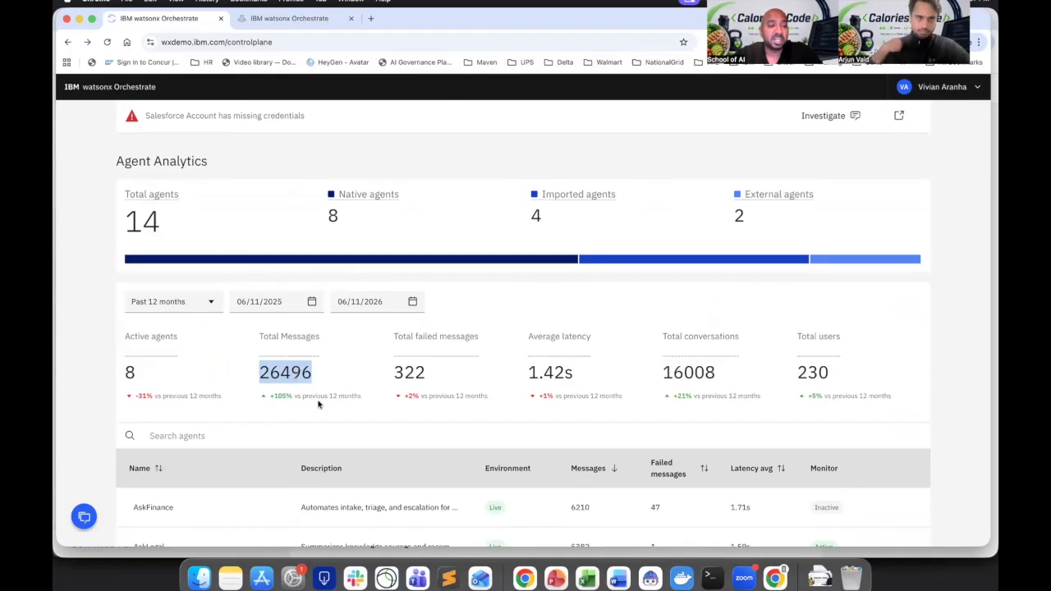
scroll(318, 403, down, 1)
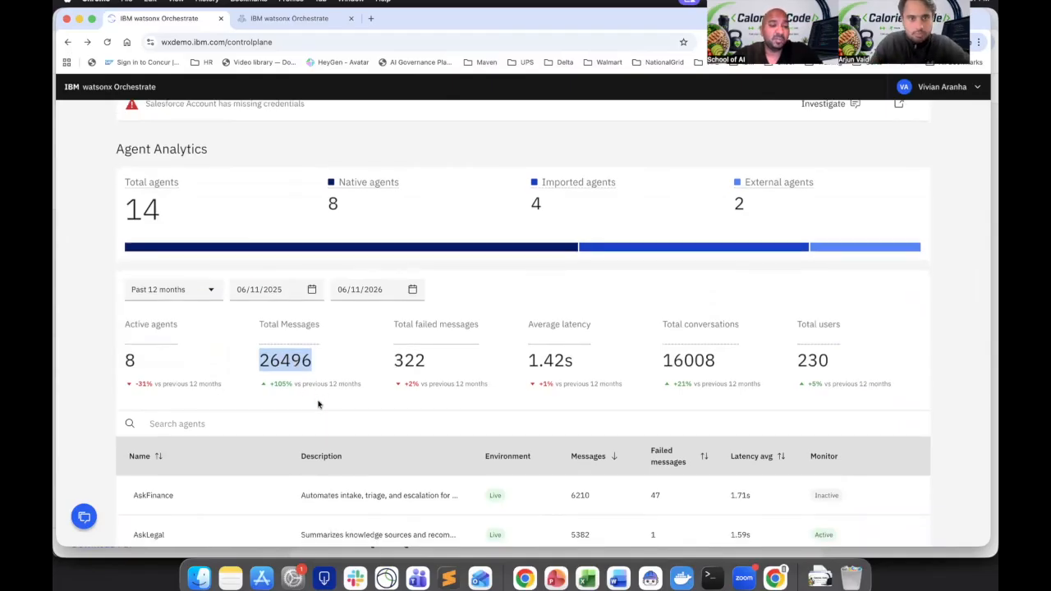
scroll(319, 403, down, 5)
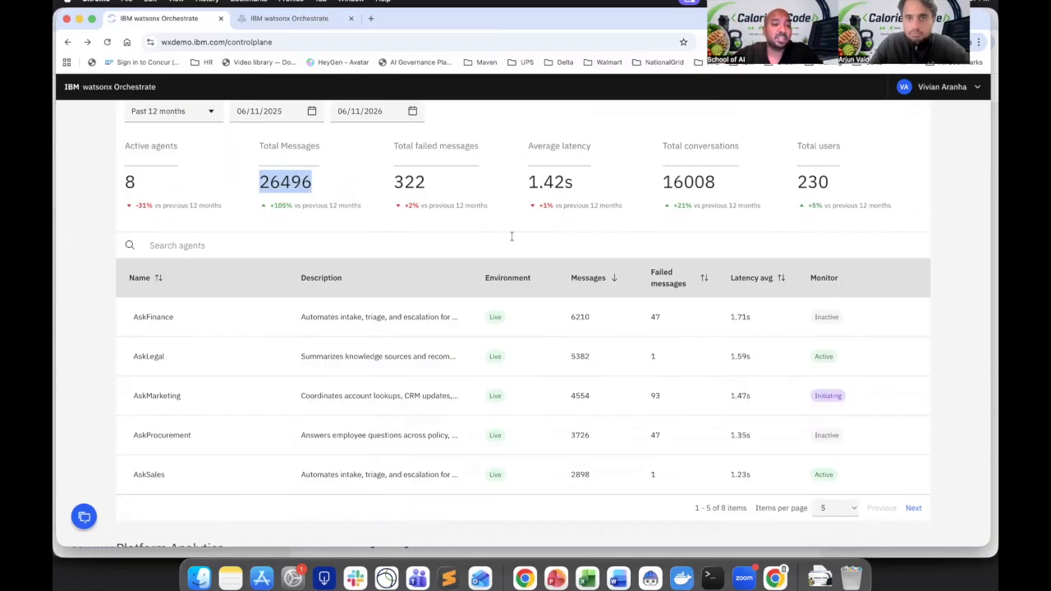
scroll(511, 237, down, 1)
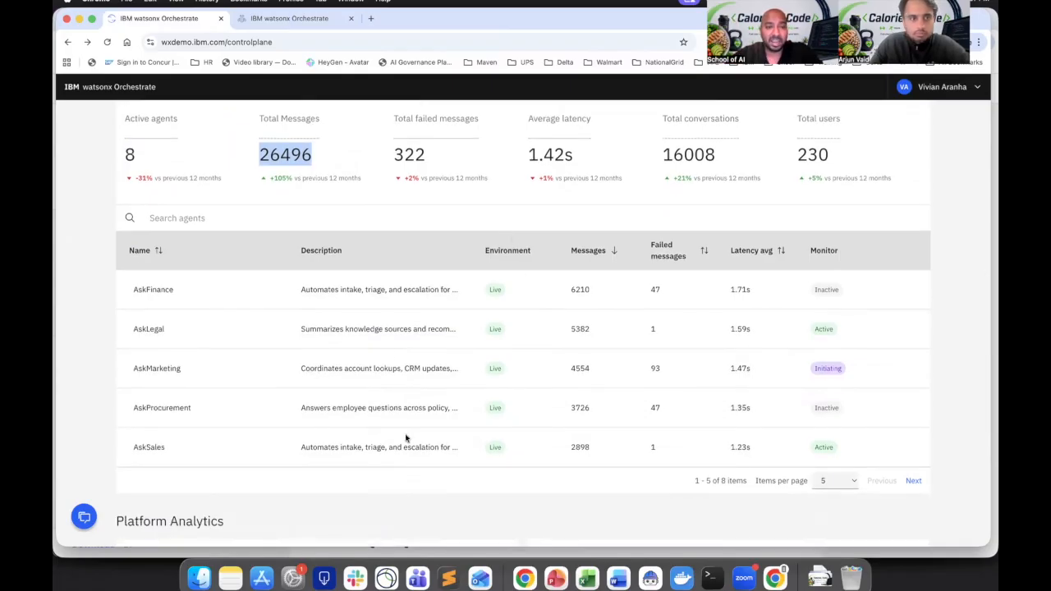
scroll(386, 225, up, 1)
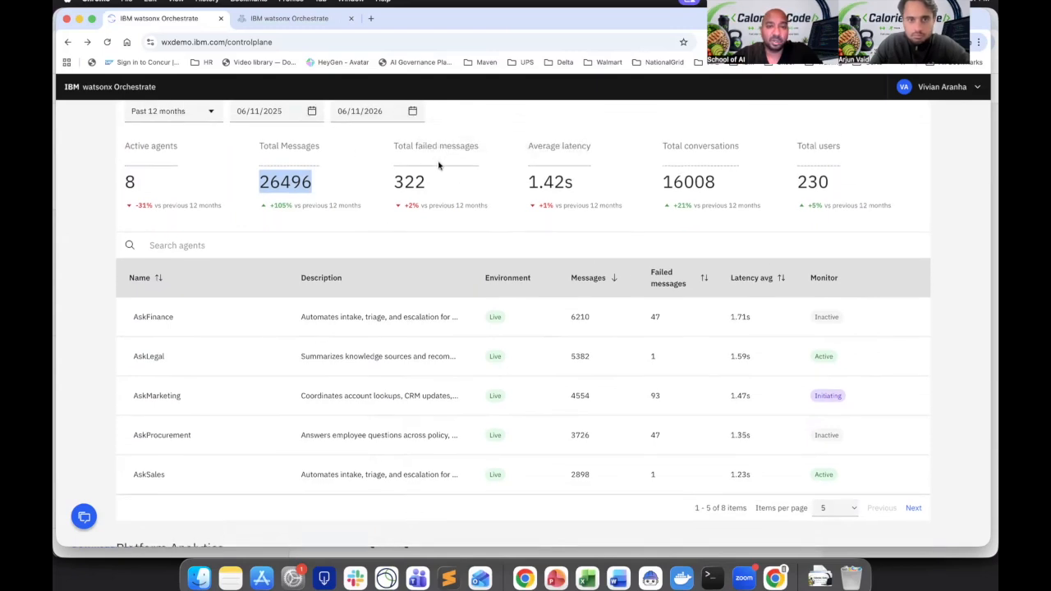
scroll(655, 166, down, 4)
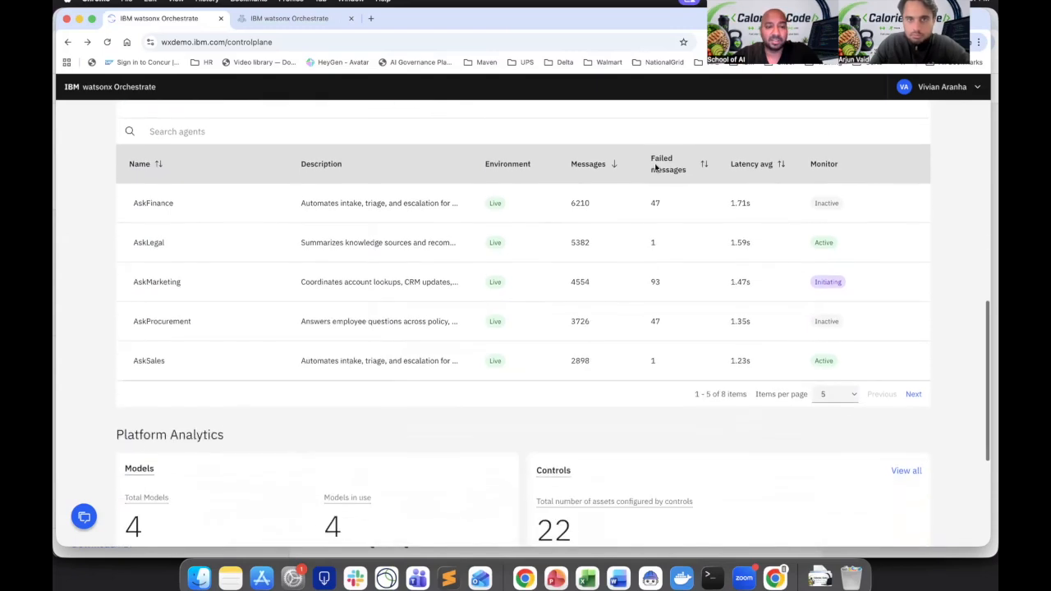
Review the Models and Controls charts under Platform Analytics
scroll(655, 167, down, 5)
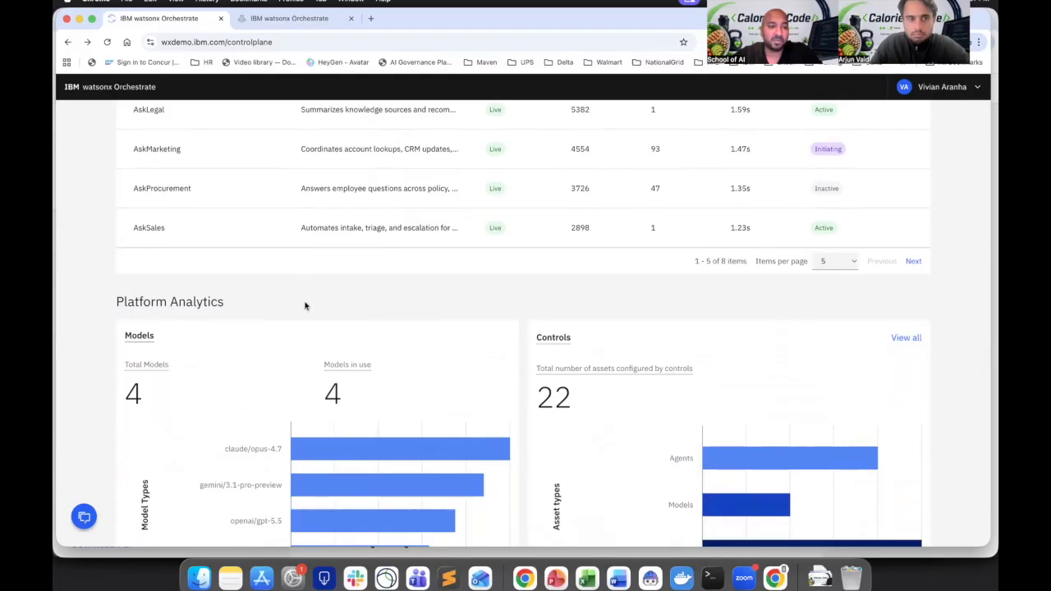
scroll(372, 320, down, 3)
scroll(373, 320, down, 2)
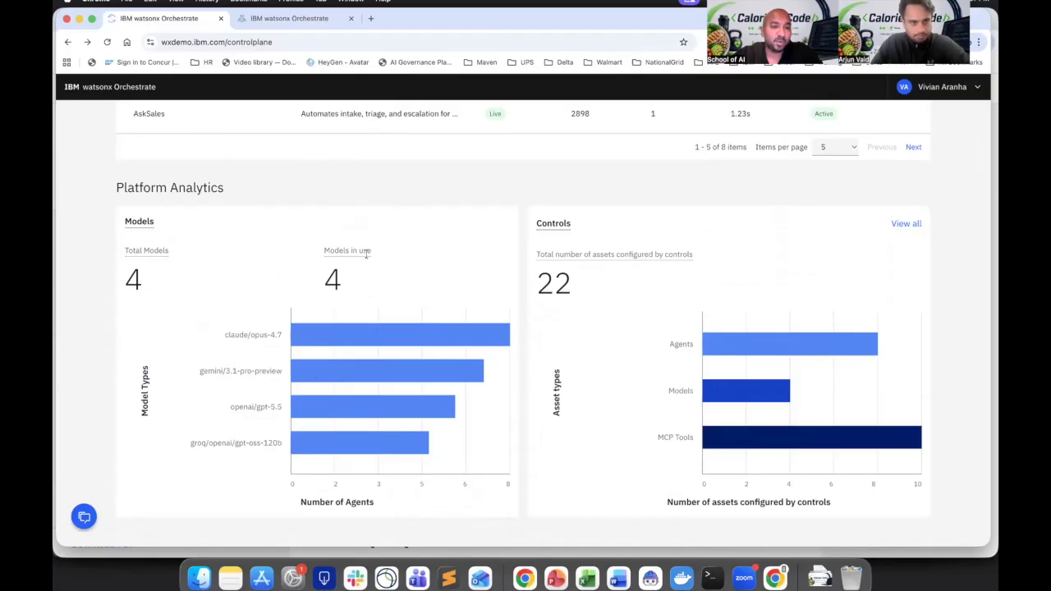
scroll(222, 332, up, 1)
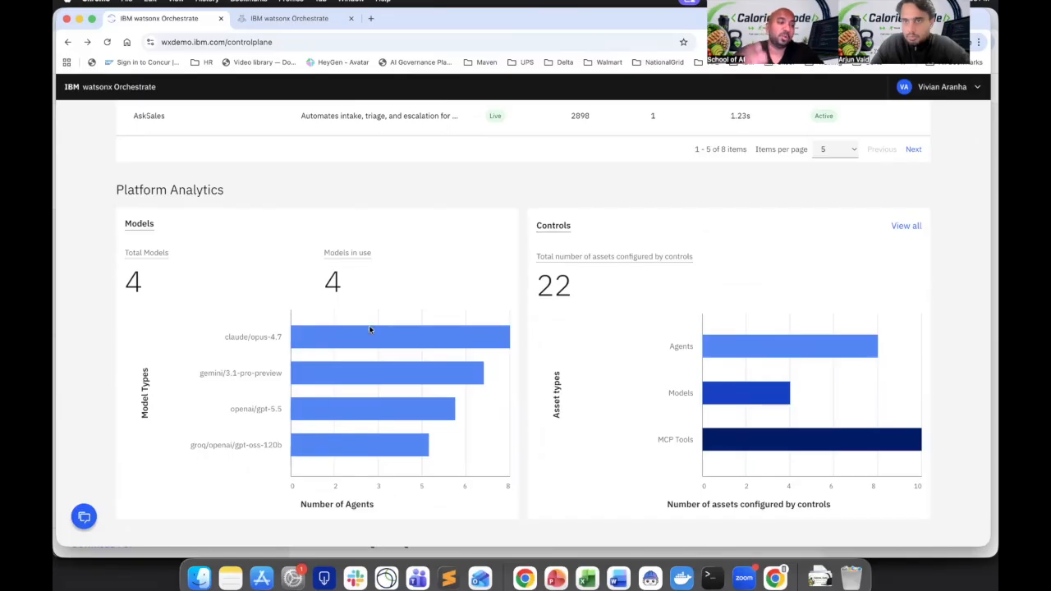
Inspect the control details behind the Salesforce Account missing credentials alert and close them again
scroll(369, 325, up, 10)
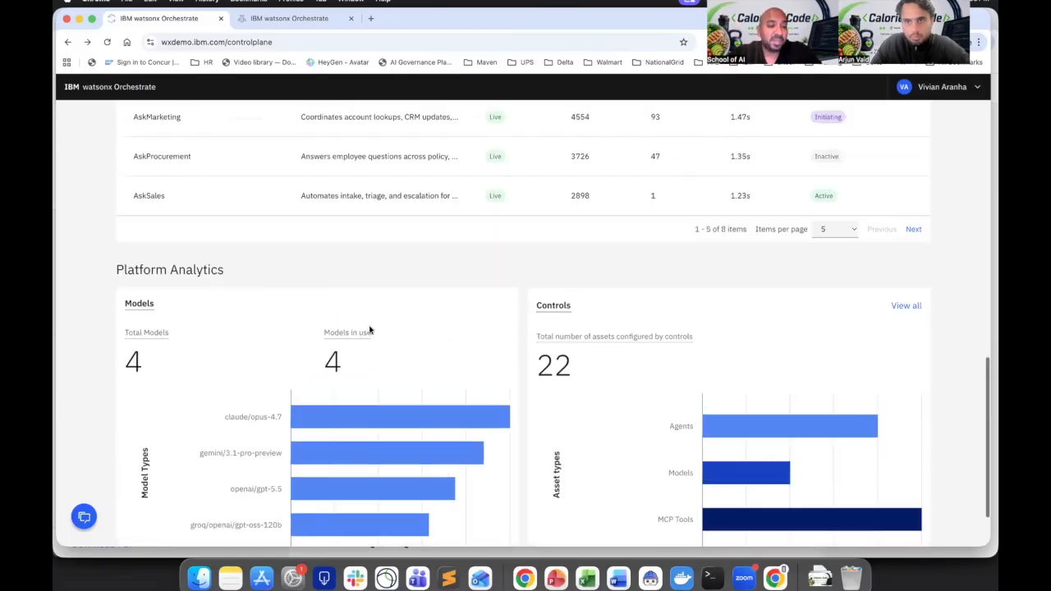
scroll(368, 325, up, 5)
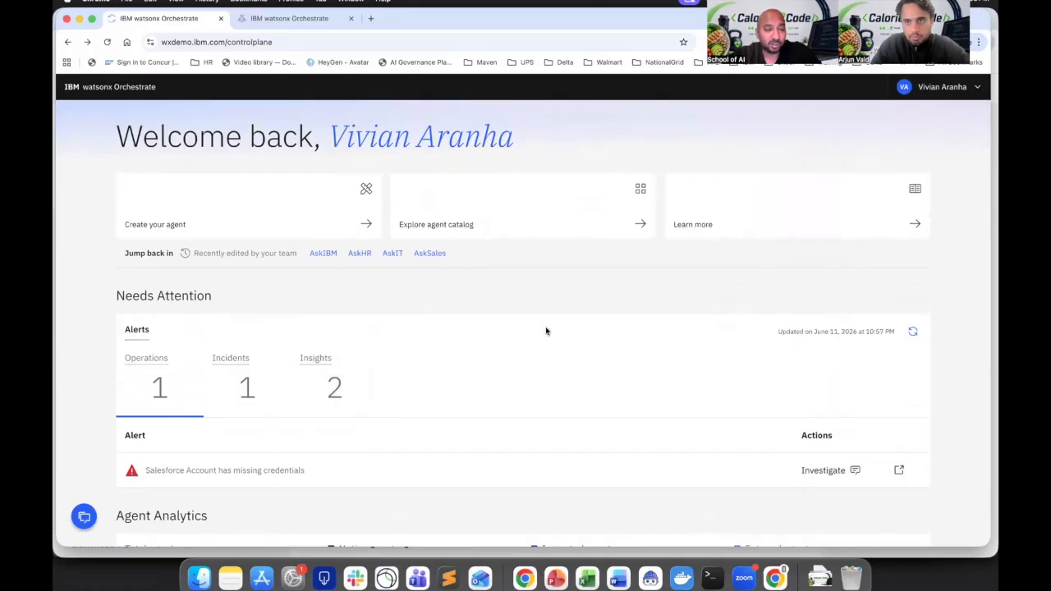
scroll(546, 331, down, 1)
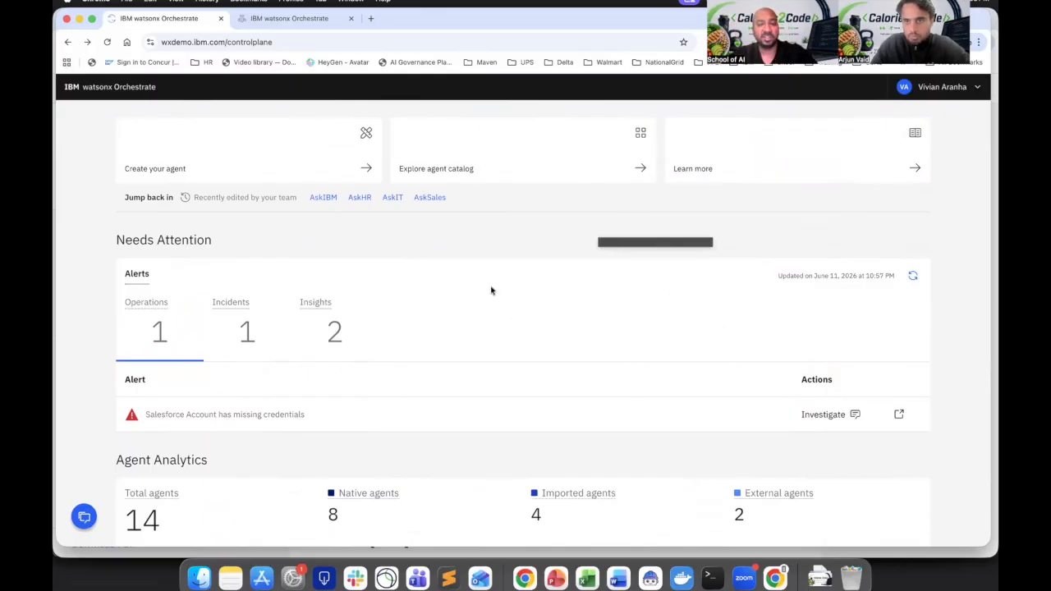
scroll(477, 295, up, 2)
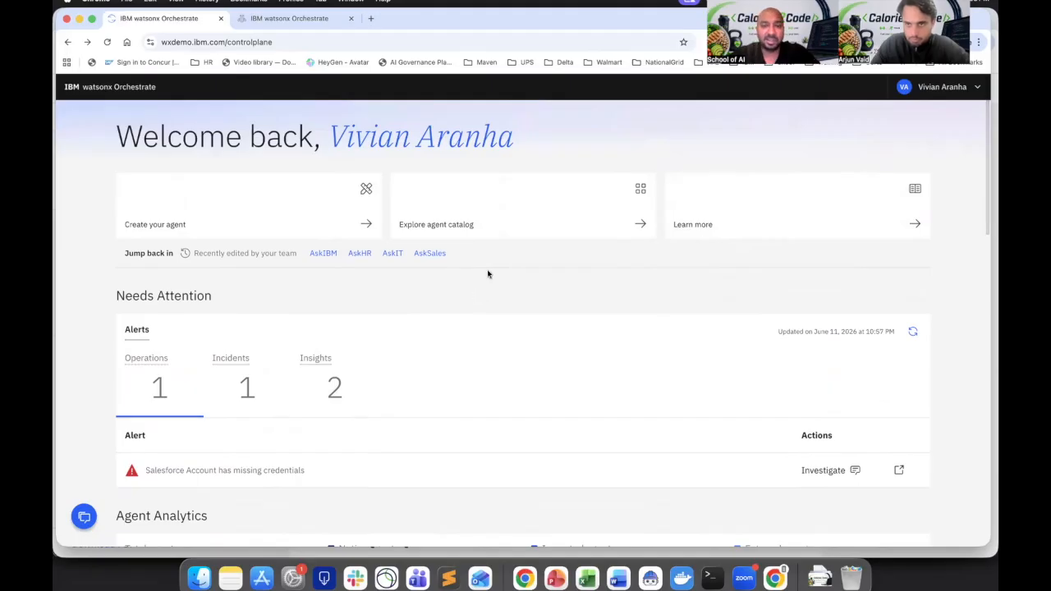
scroll(637, 427, down, 3)
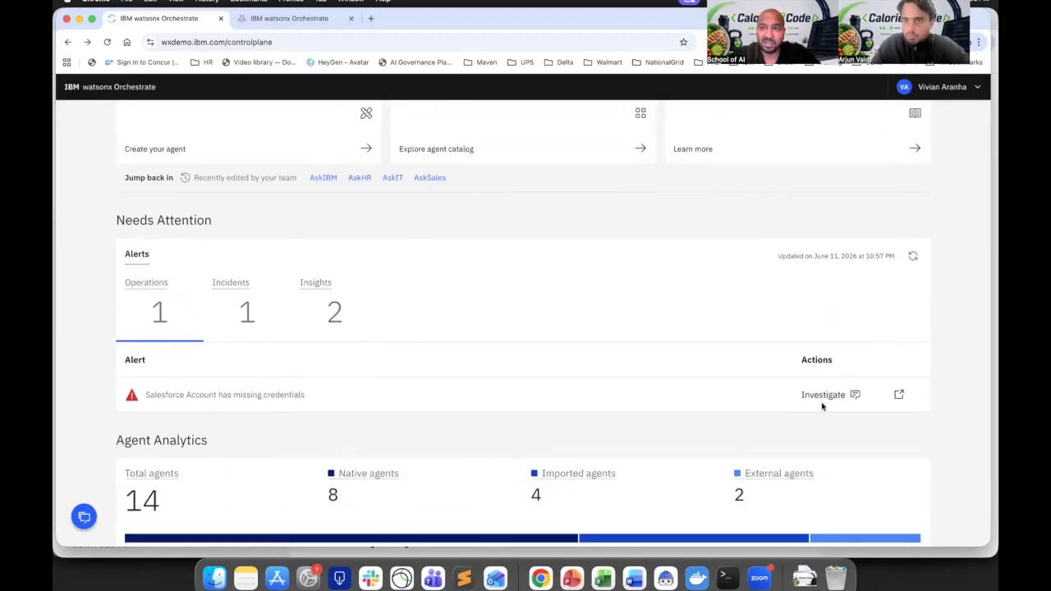
click(898, 395)
scroll(800, 393, down, 3)
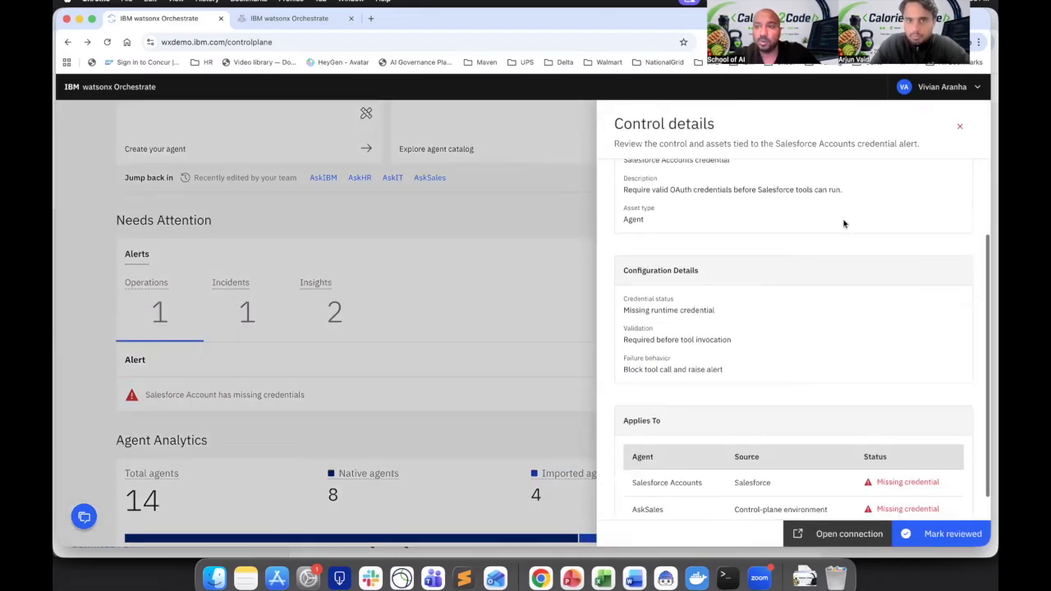
click(958, 127)
Have AskControl investigate the Salesforce Account missing credentials alert and read its root cause, impact, recommended fix and supporting chart
click(824, 395)
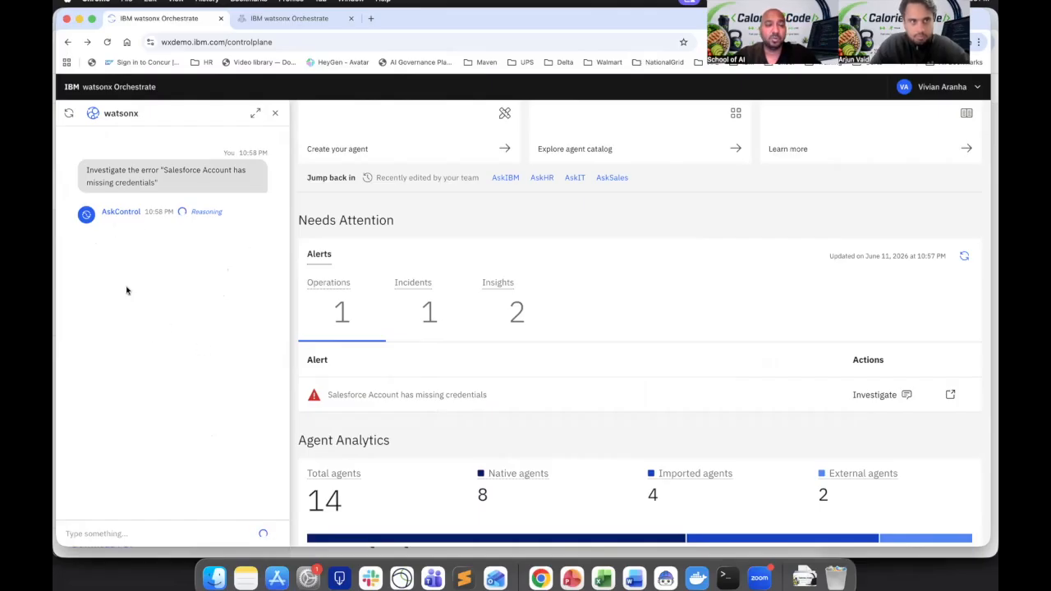
scroll(561, 329, down, 4)
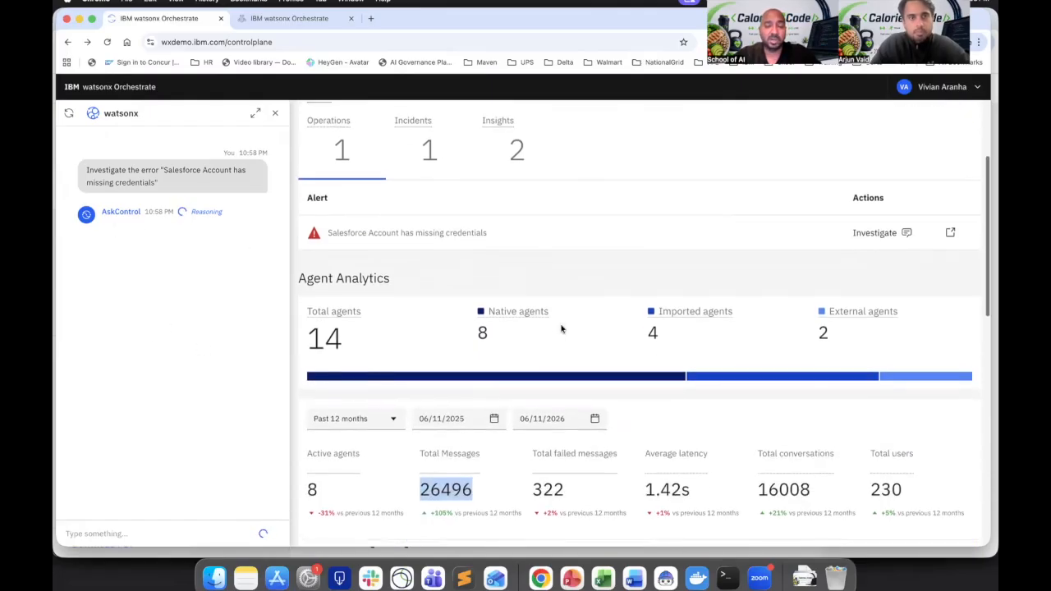
scroll(561, 328, down, 2)
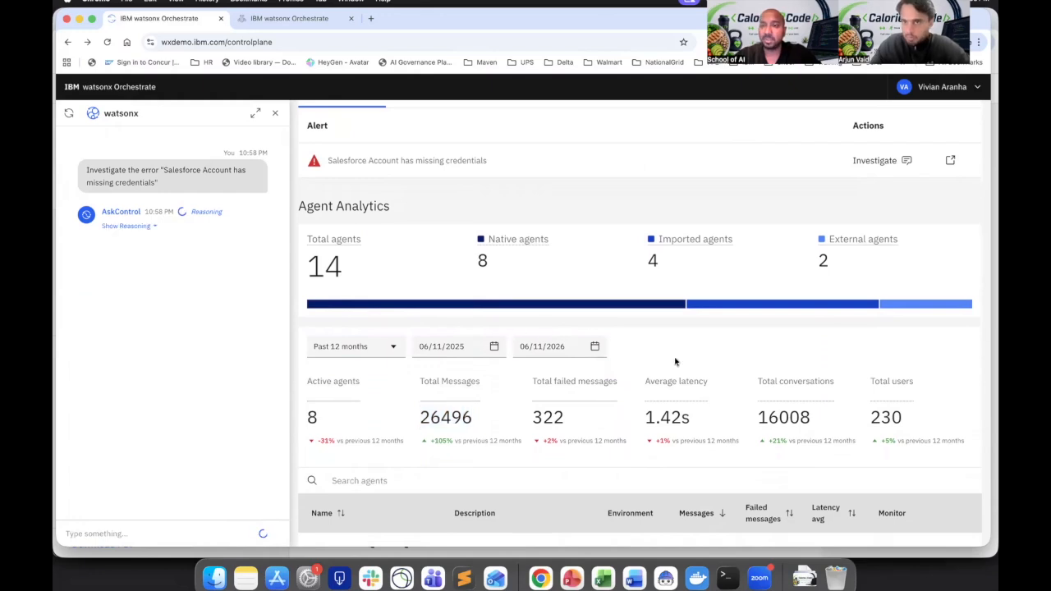
scroll(675, 361, up, 7)
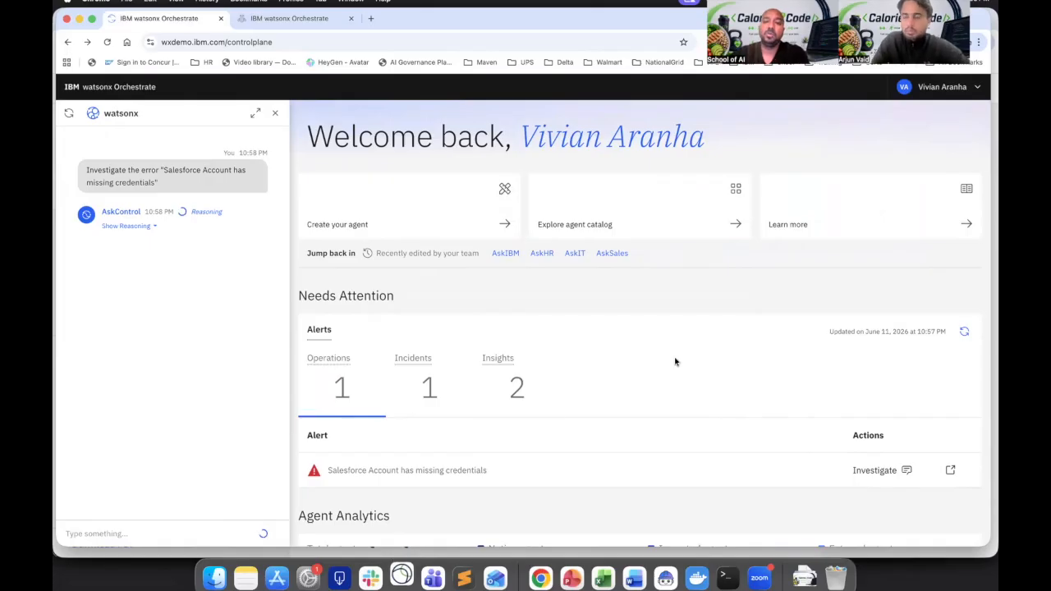
scroll(690, 294, down, 4)
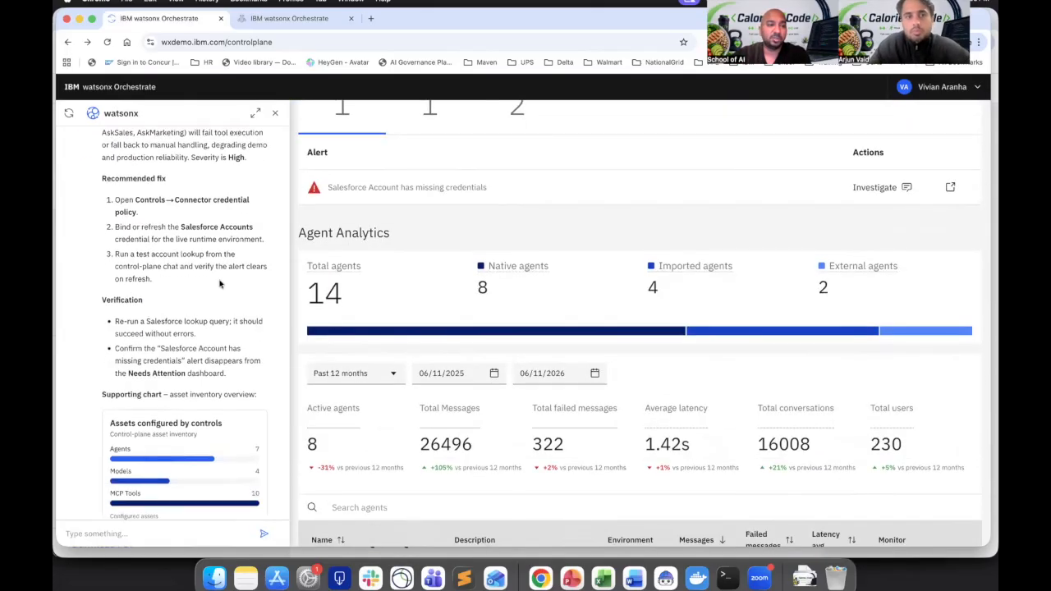
scroll(220, 283, up, 5)
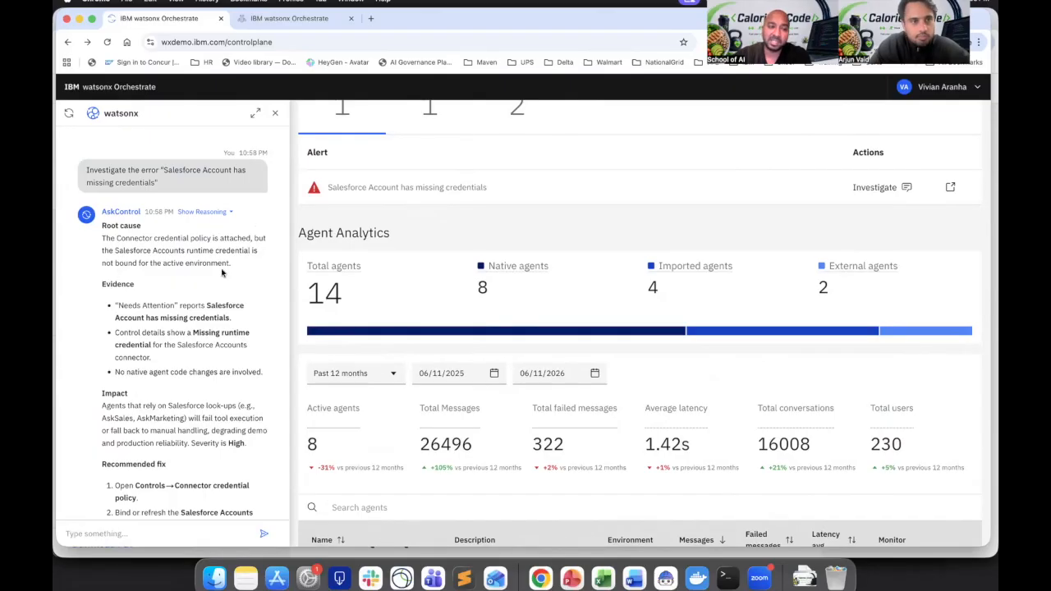
scroll(222, 273, down, 1)
scroll(218, 327, down, 8)
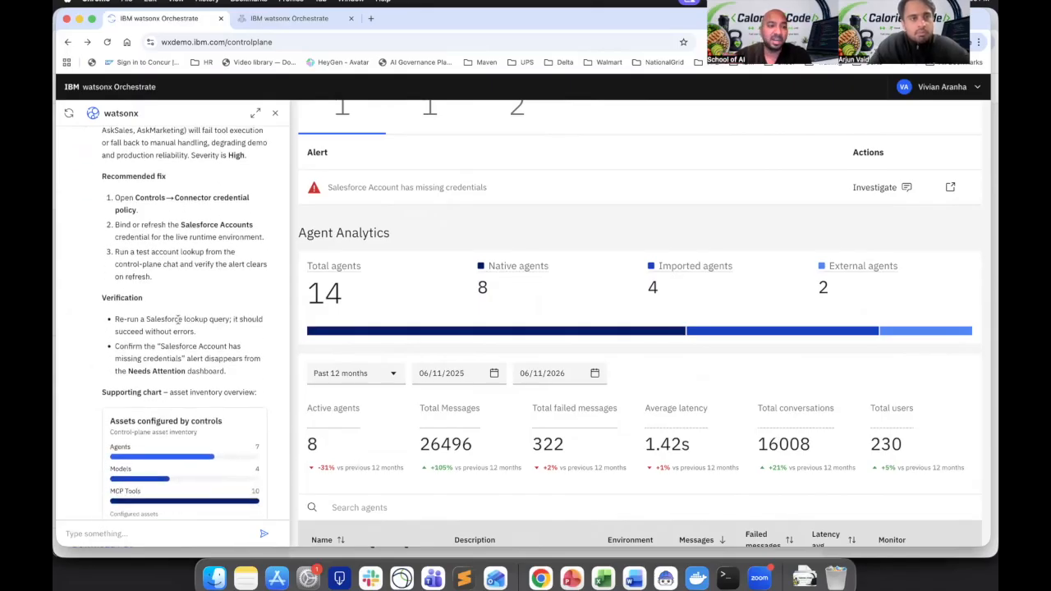
scroll(179, 322, down, 1)
scroll(184, 295, down, 1)
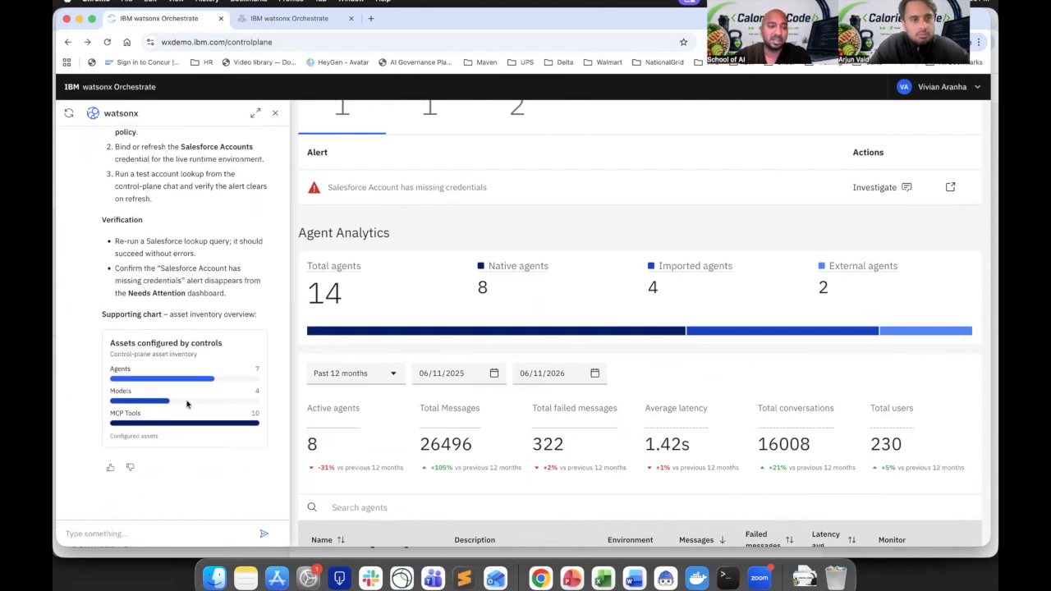
scroll(186, 403, up, 10)
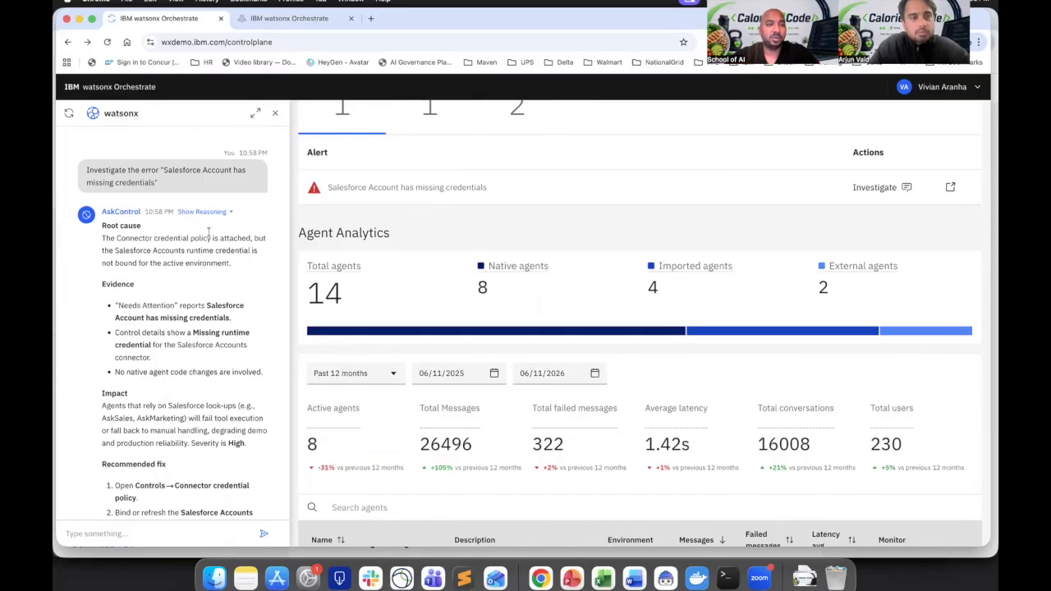
Restart the watsonx assistant conversation and bring up its control plane diagnostics options beside the alerts overview
click(273, 114)
click(84, 513)
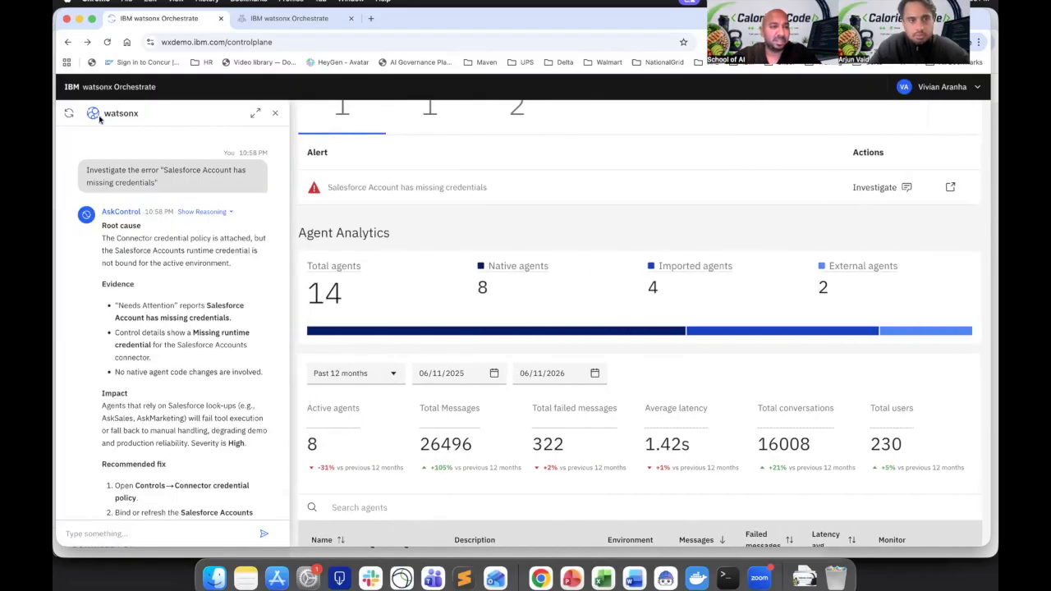
click(69, 112)
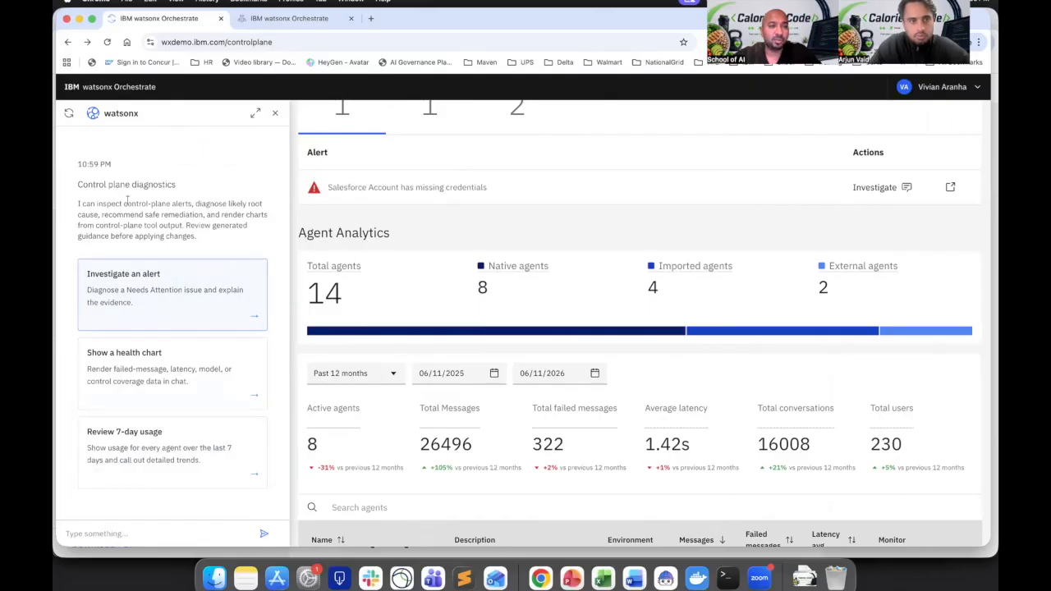
click(274, 113)
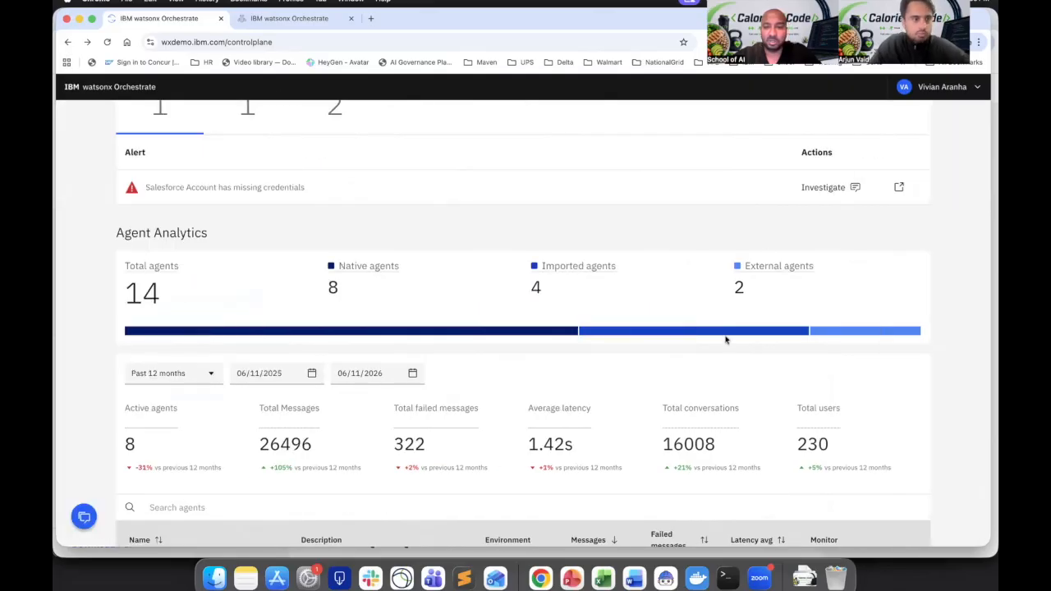
scroll(790, 370, up, 5)
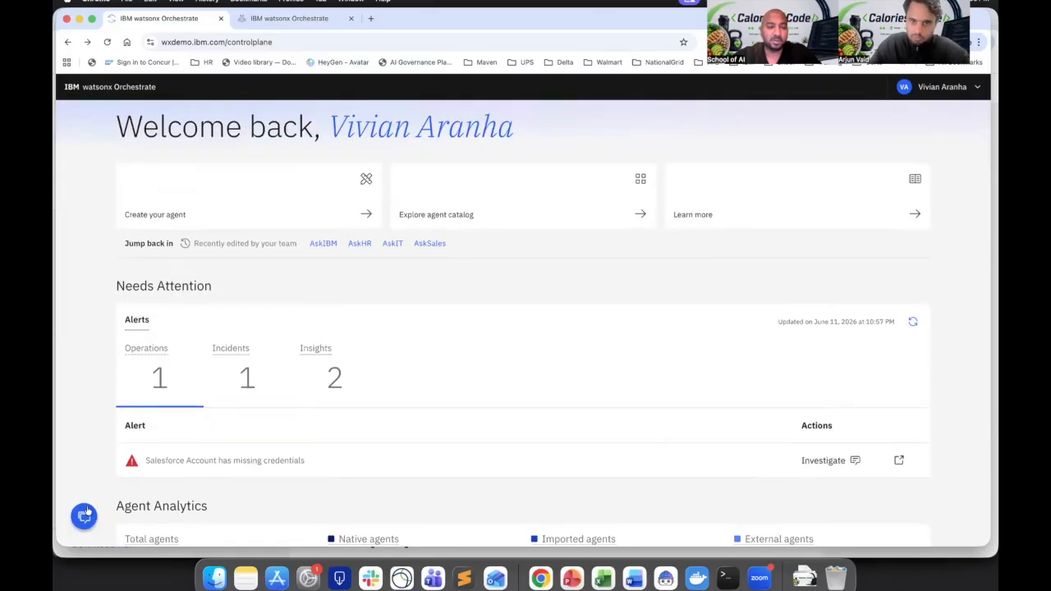
click(83, 515)
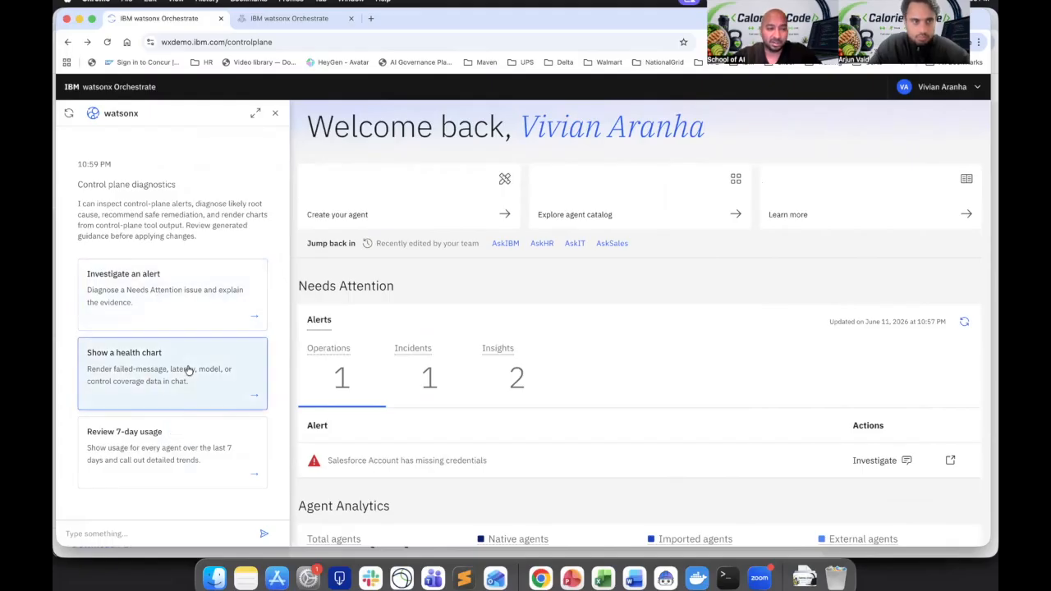
Ask the assistant to review the last 7 days of usage for all agents with a chart and detailed trends
scroll(182, 452, down, 1)
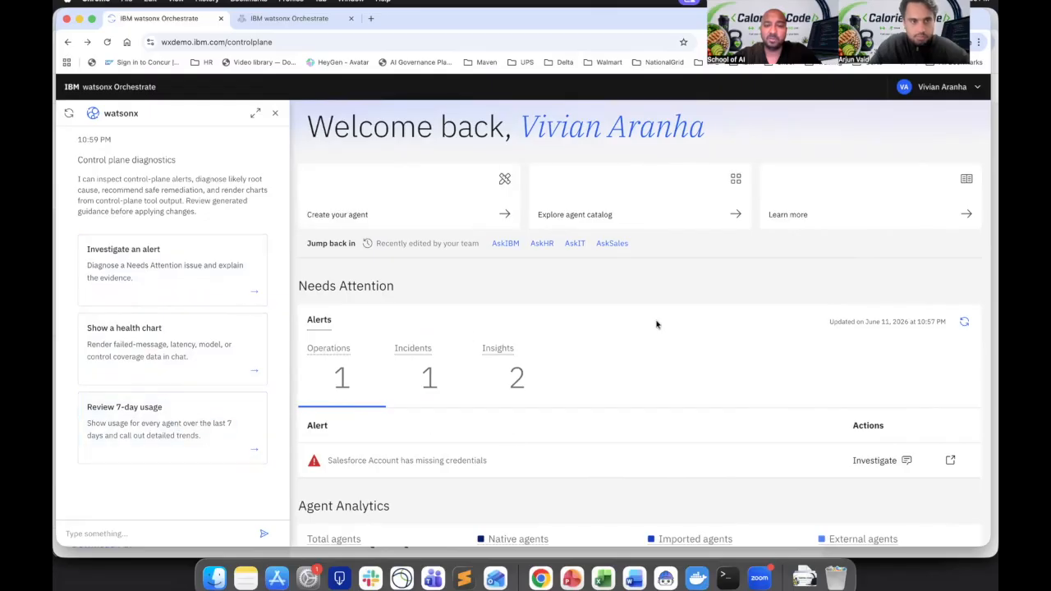
scroll(573, 323, down, 5)
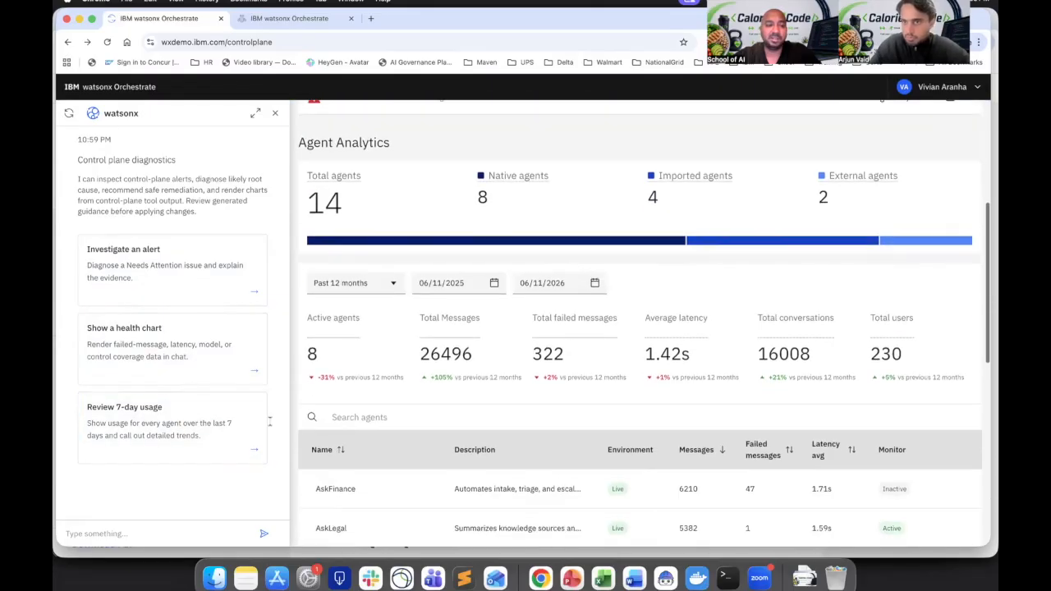
click(150, 413)
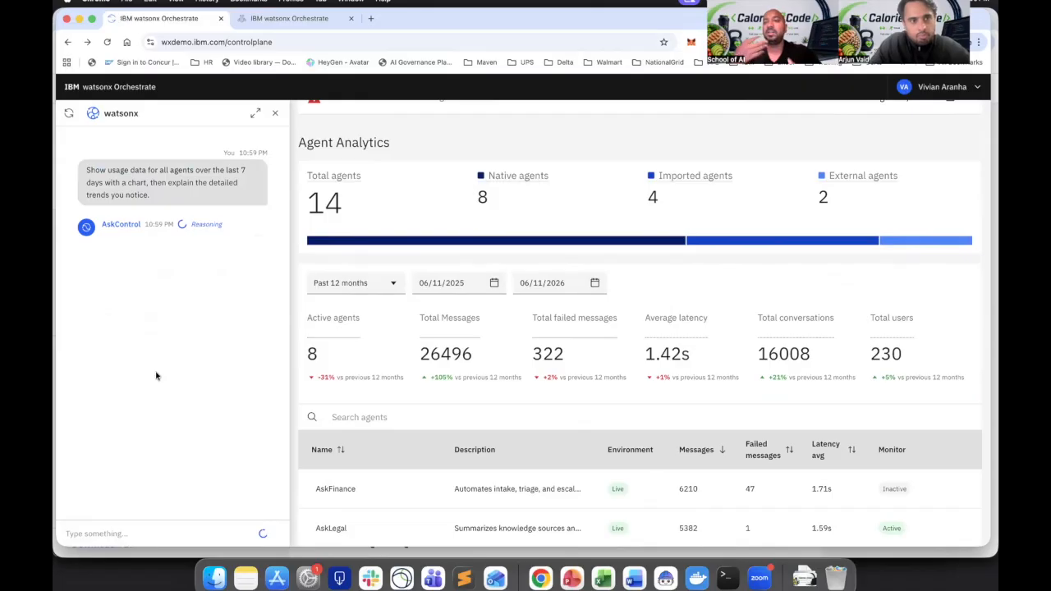
scroll(560, 428, up, 1)
scroll(560, 428, up, 3)
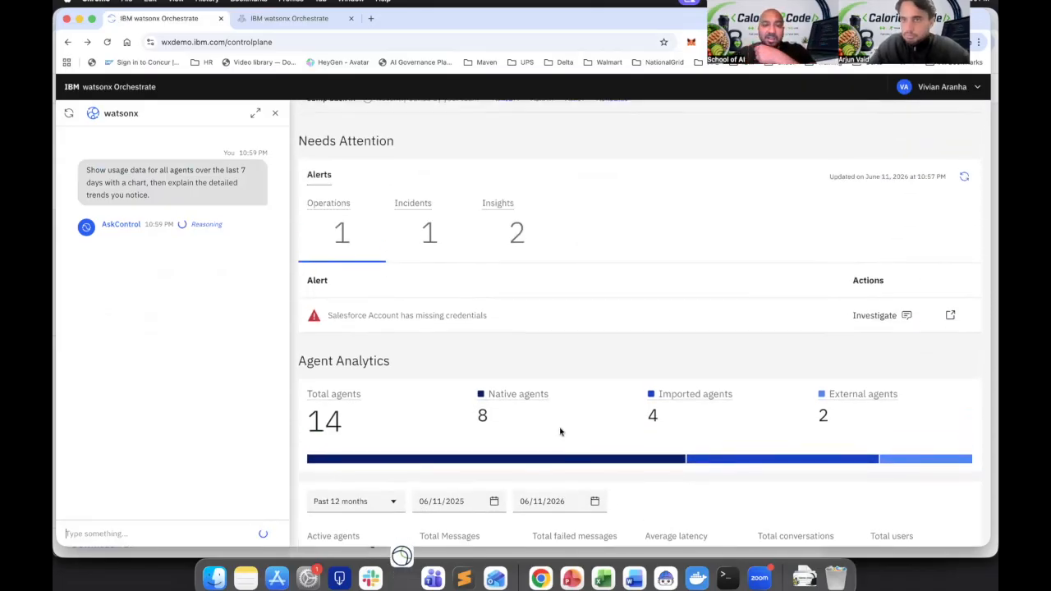
scroll(560, 432, up, 3)
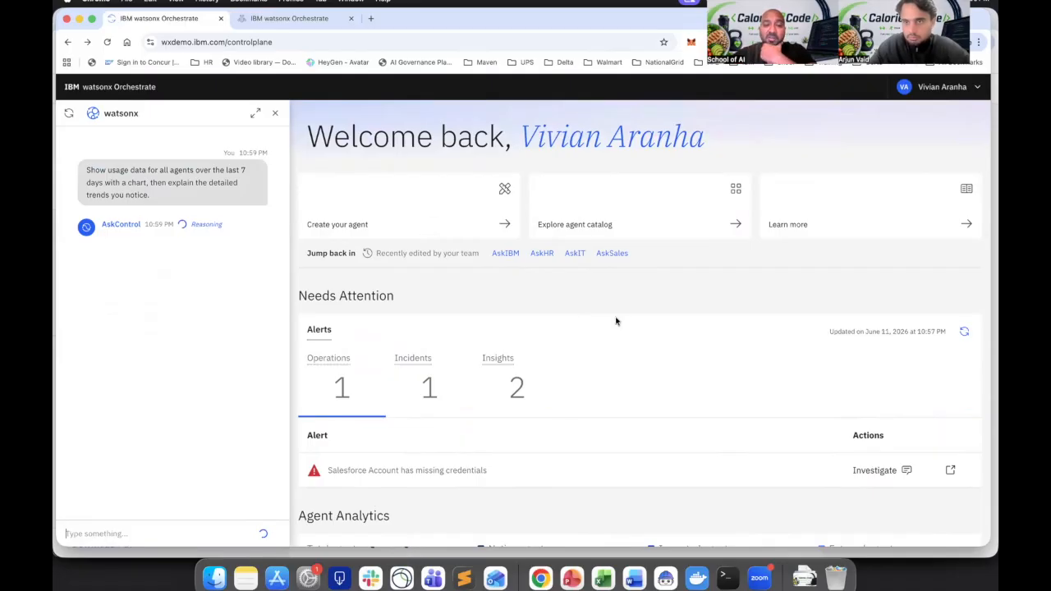
Open the full list of controls from the Controls card under Platform Analytics
scroll(615, 321, down, 10)
scroll(615, 321, down, 5)
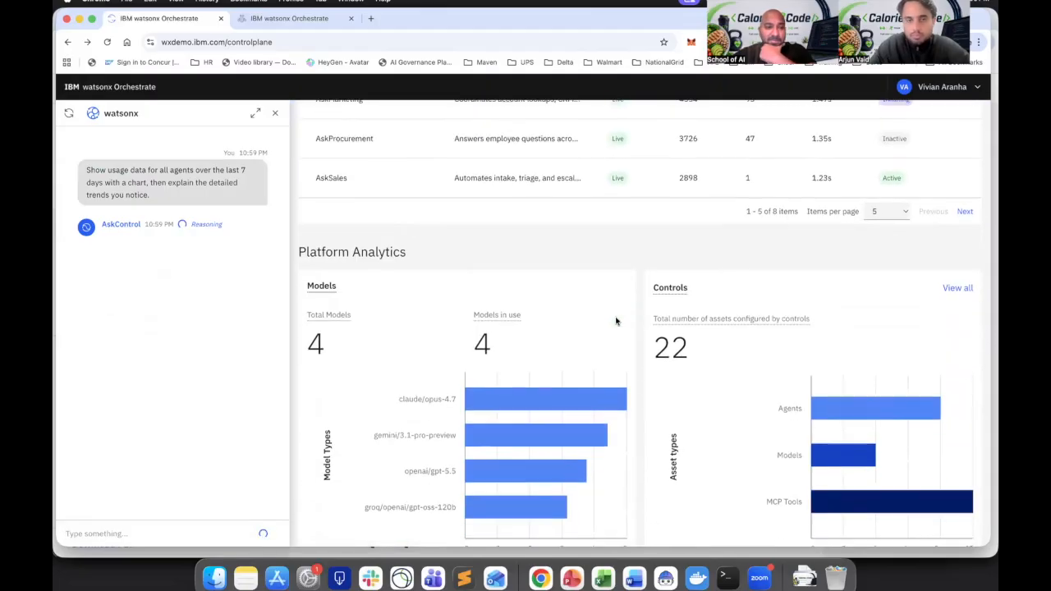
scroll(616, 321, down, 2)
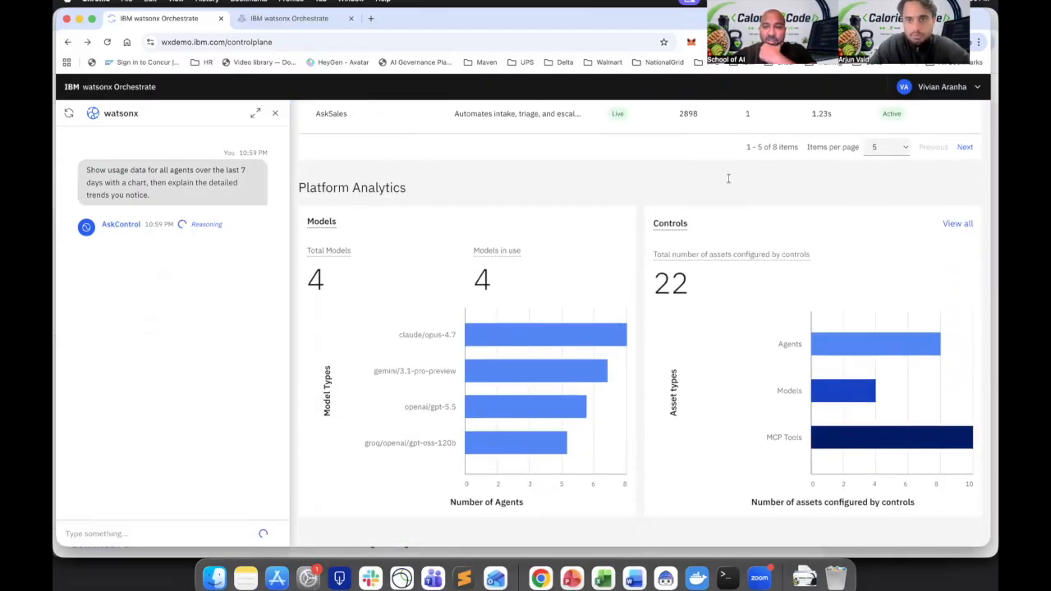
click(957, 223)
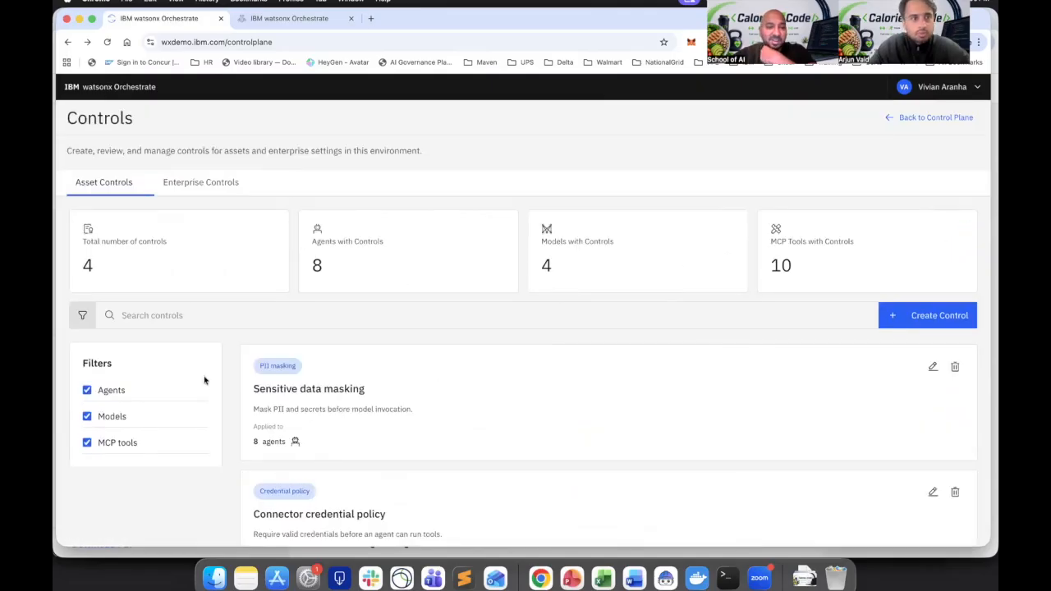
Filter the asset controls down to MCP tools only, then include models and agents again
click(87, 391)
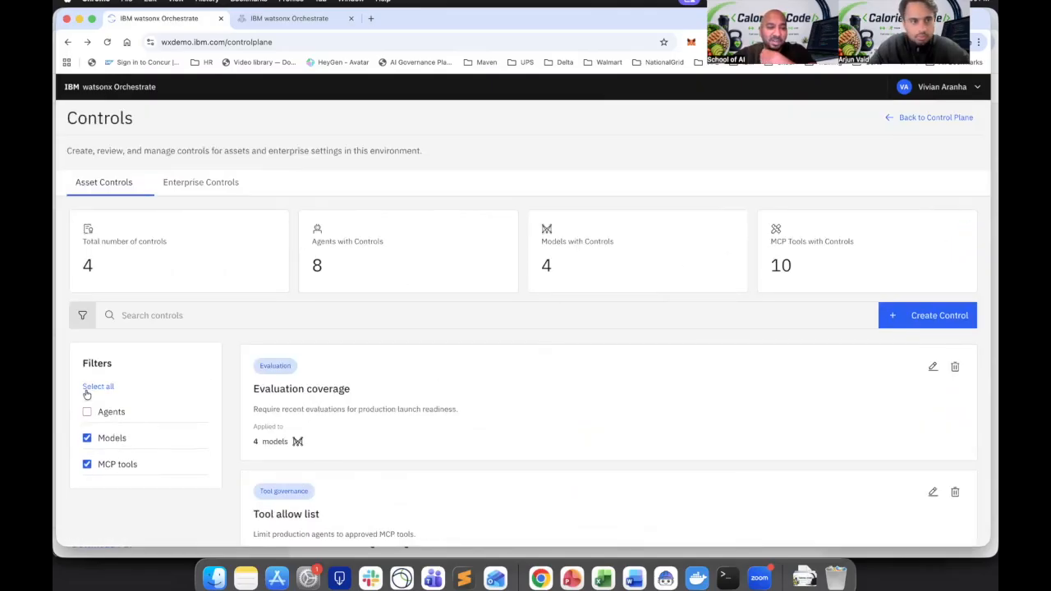
click(87, 438)
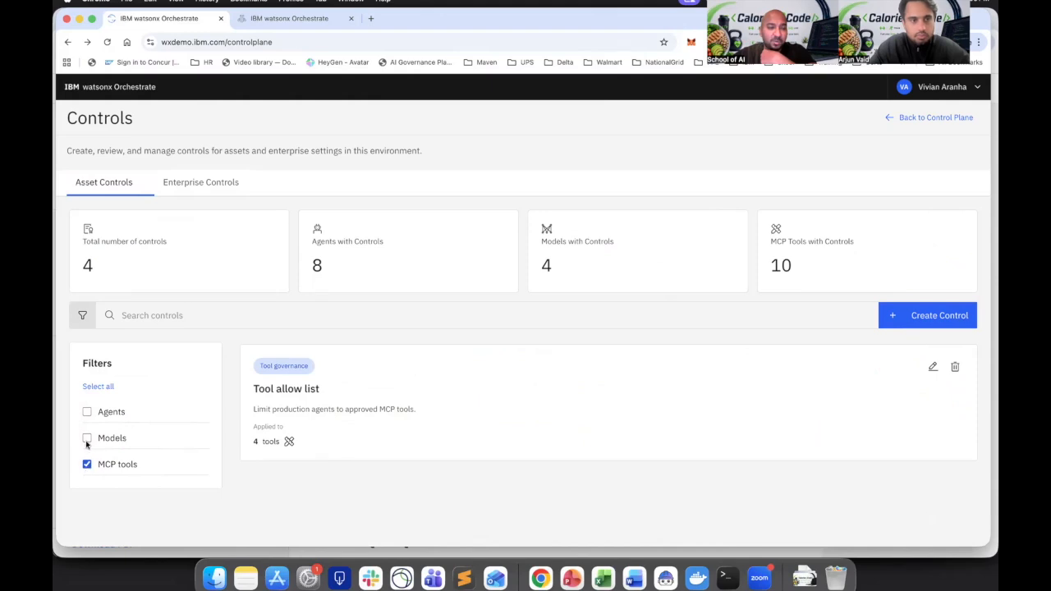
click(87, 437)
click(87, 411)
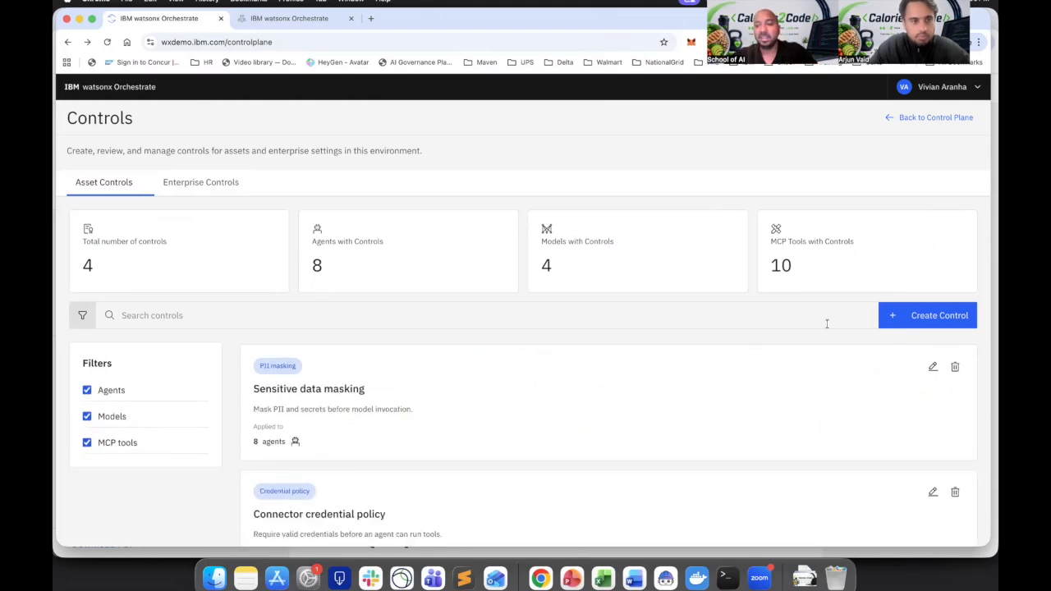
Start creating a new control and review the available control instance names and control types, keeping Sensitive data masking as the instance
click(908, 325)
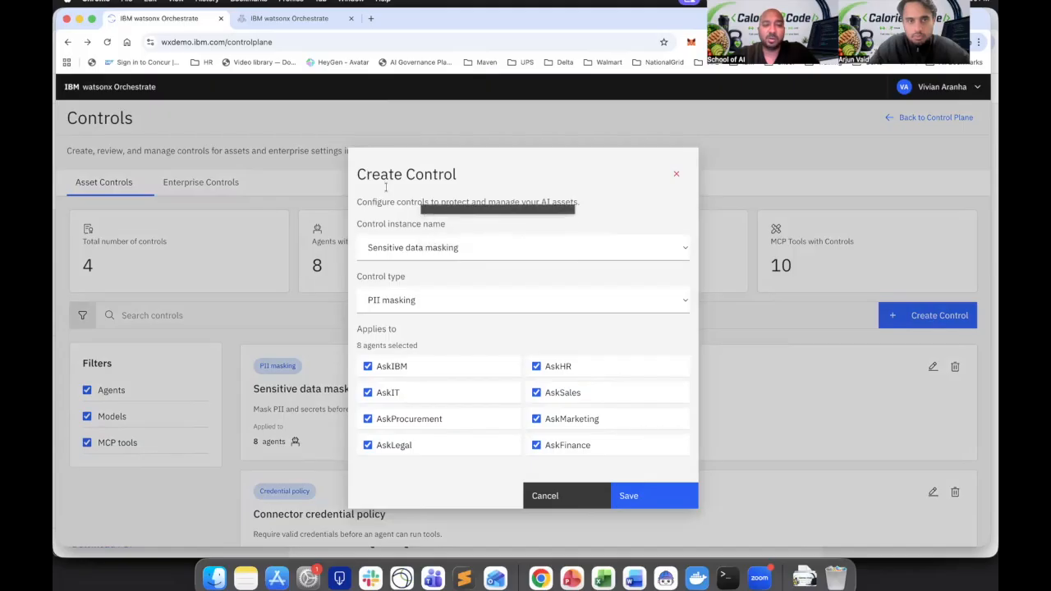
click(485, 254)
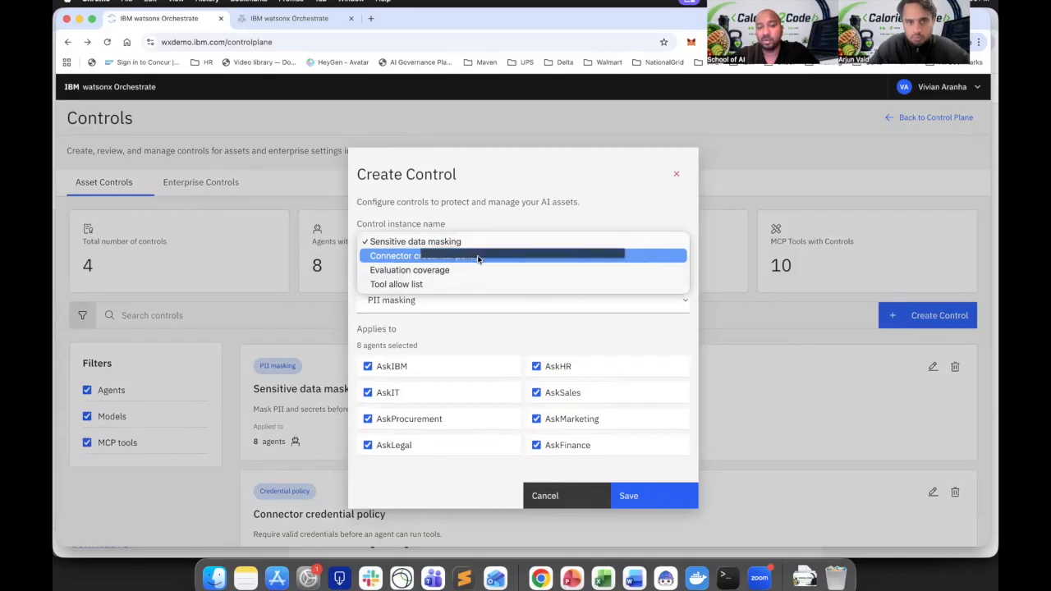
click(403, 242)
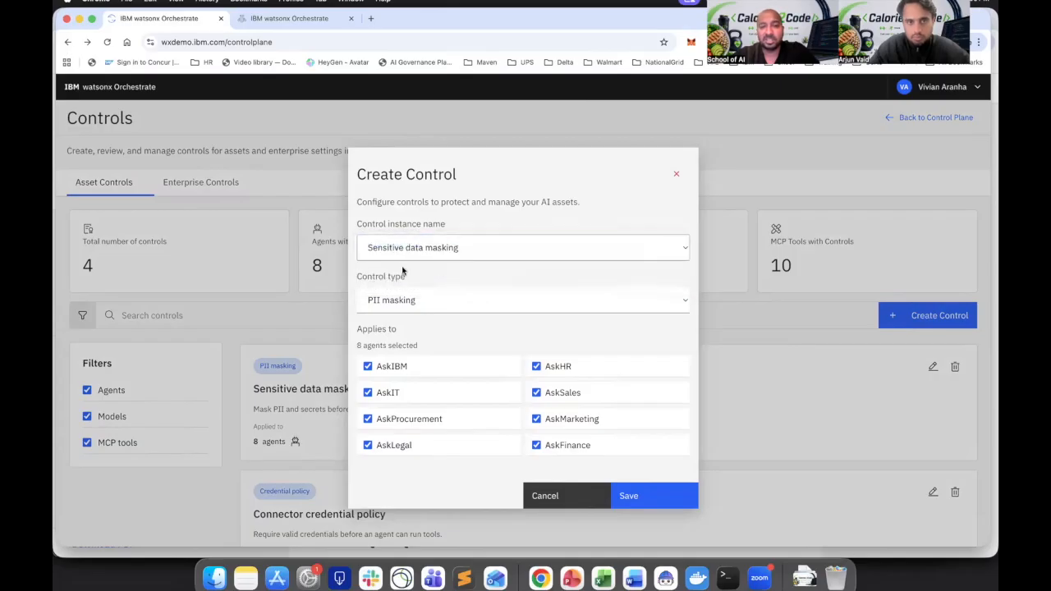
click(453, 303)
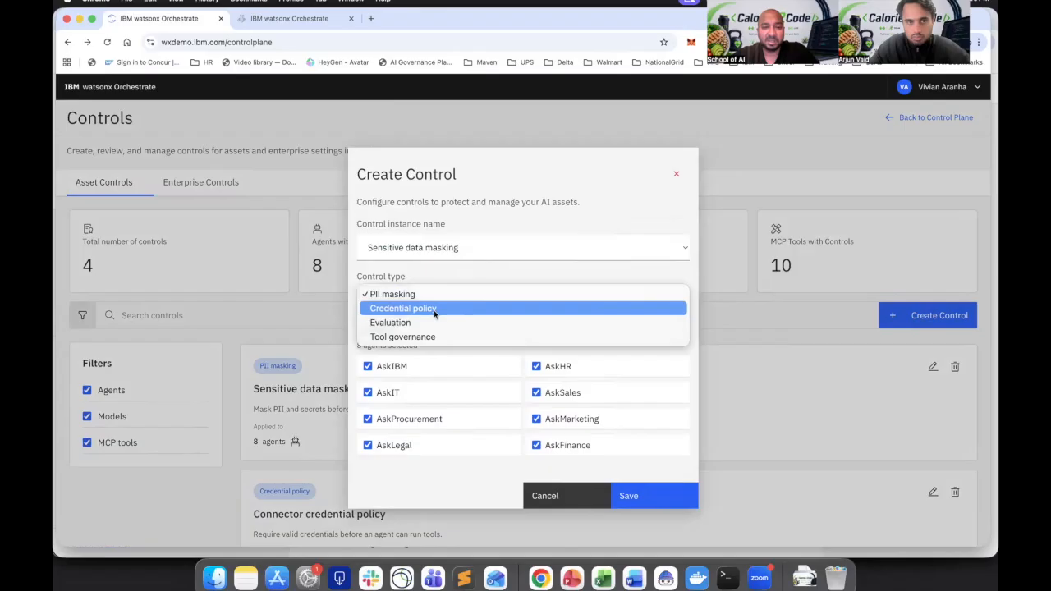
Try the new control with the Evaluation coverage instance and the Credential policy type, then discard it without saving
click(431, 256)
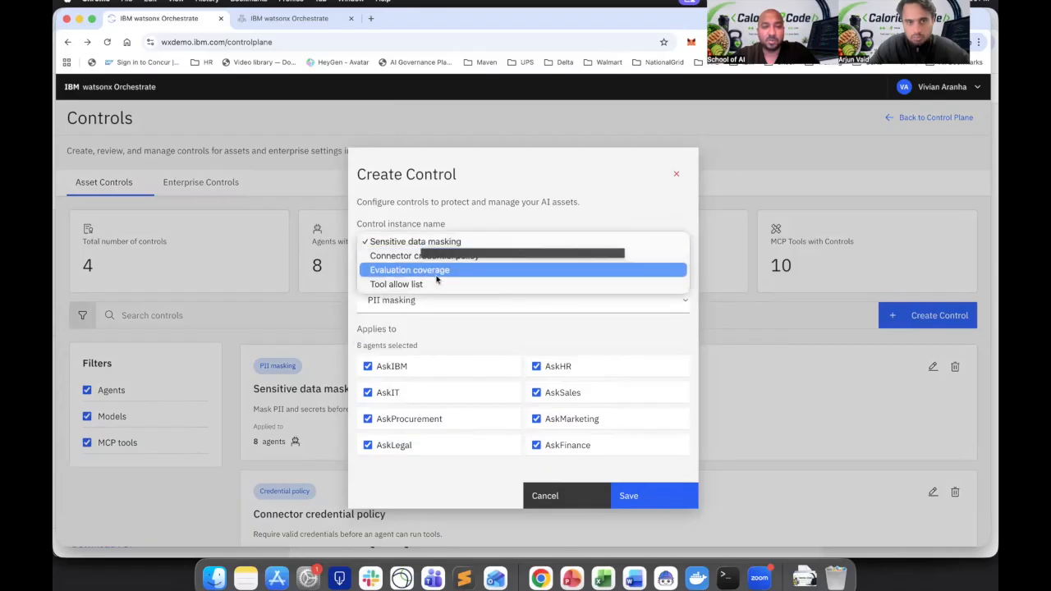
click(431, 271)
click(417, 300)
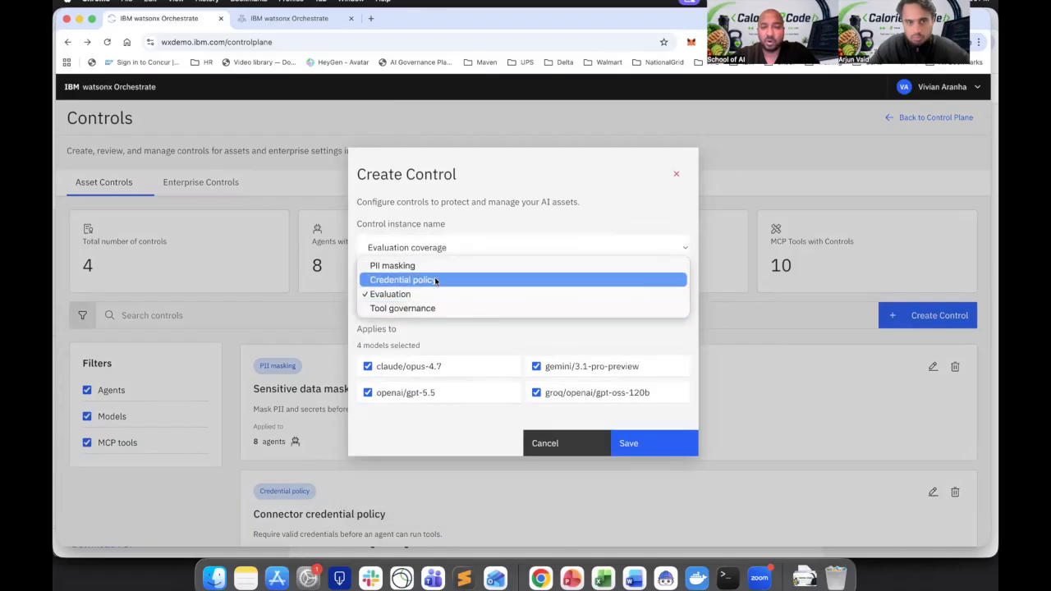
click(435, 282)
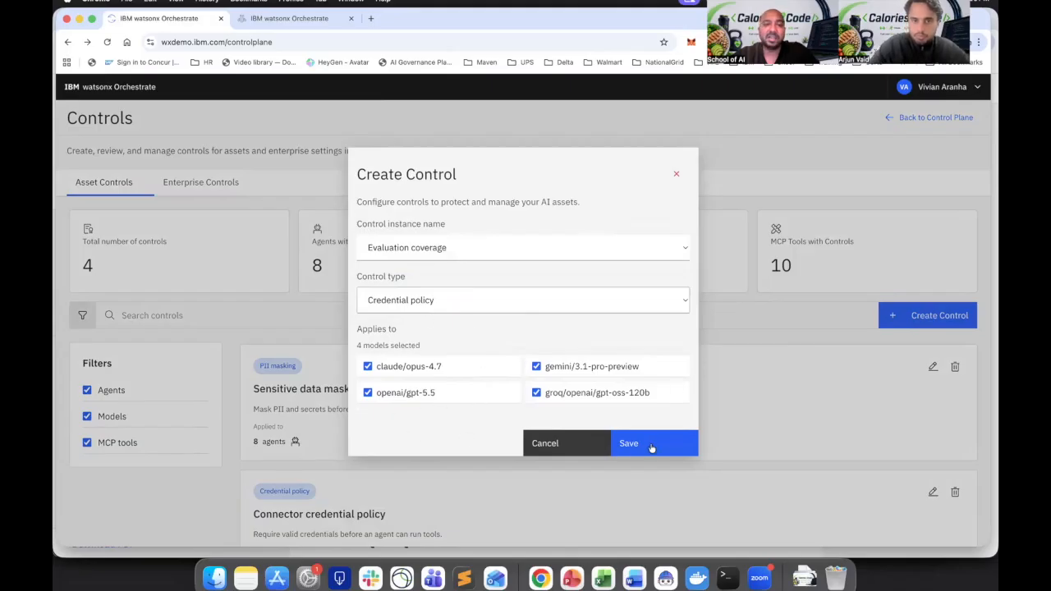
click(675, 174)
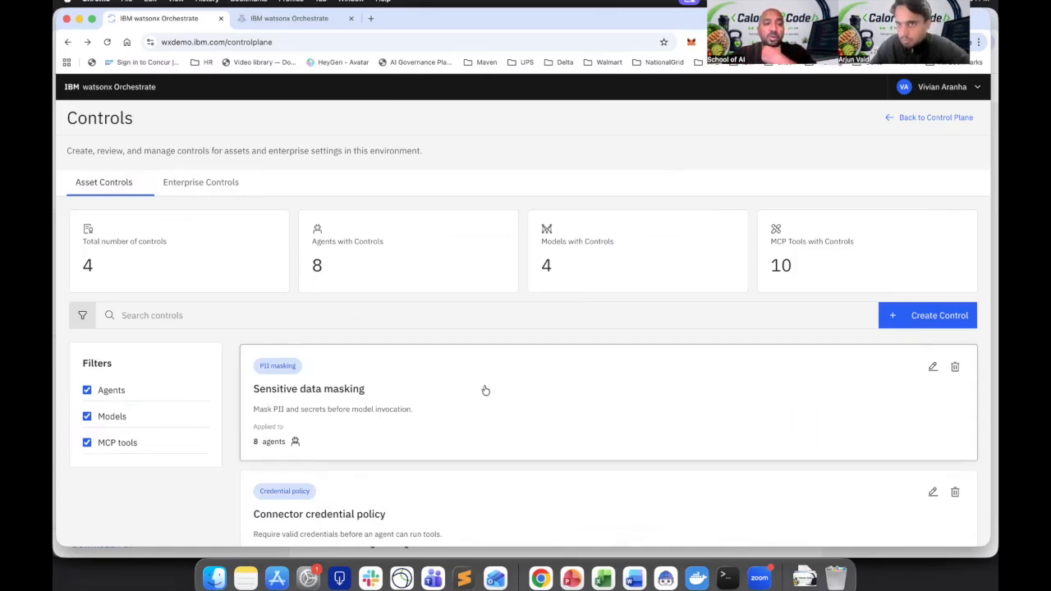
View the data retention setting under the enterprise controls, then return to the asset controls and look through their list
click(208, 190)
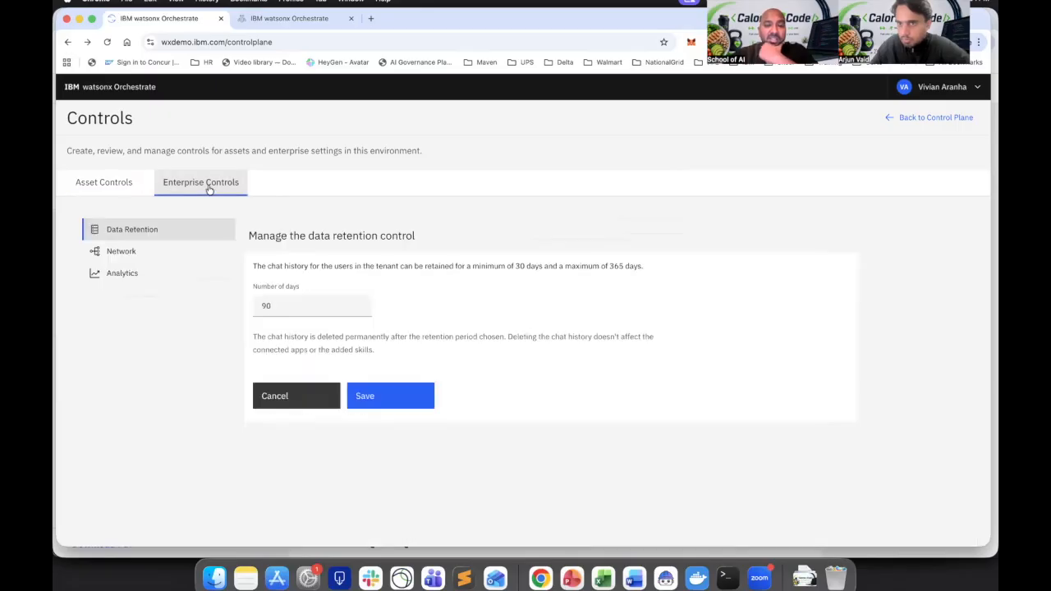
click(121, 178)
scroll(468, 335, down, 5)
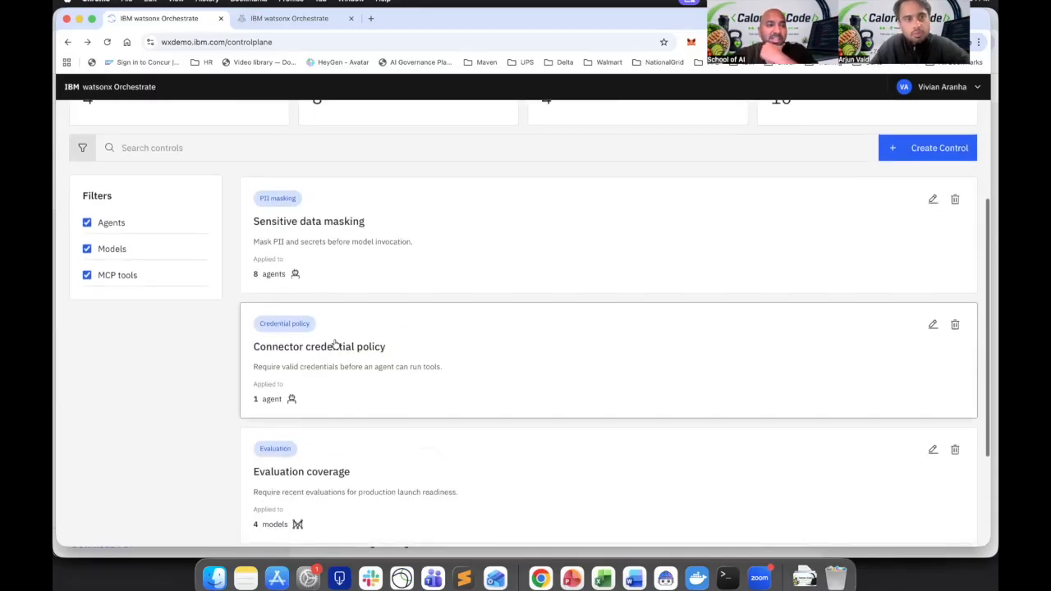
scroll(335, 344, up, 5)
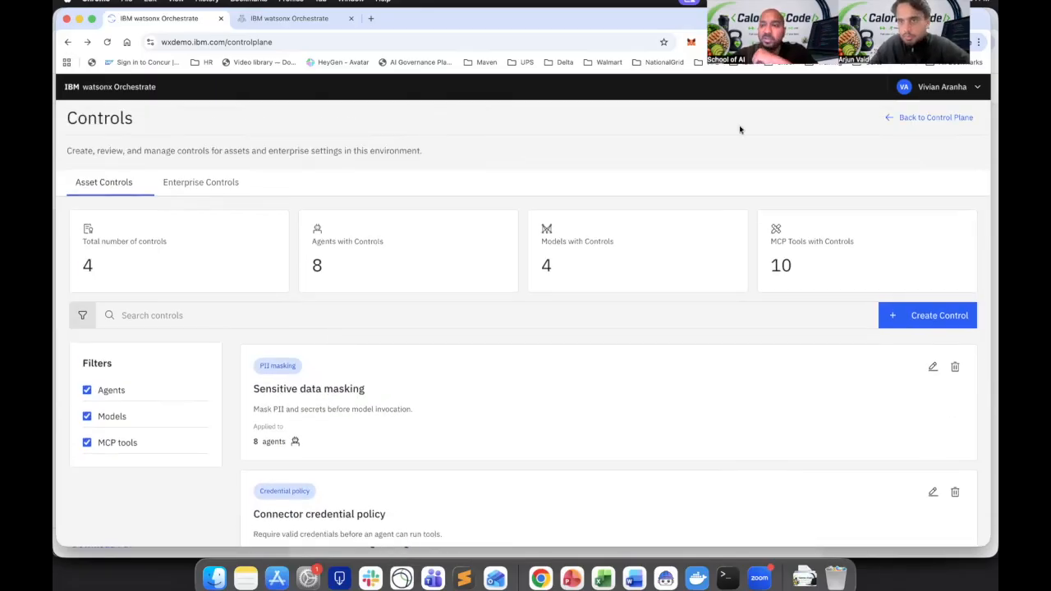
Return to the control plane and go back to its alerts and agent analytics overview
click(942, 119)
scroll(336, 254, up, 5)
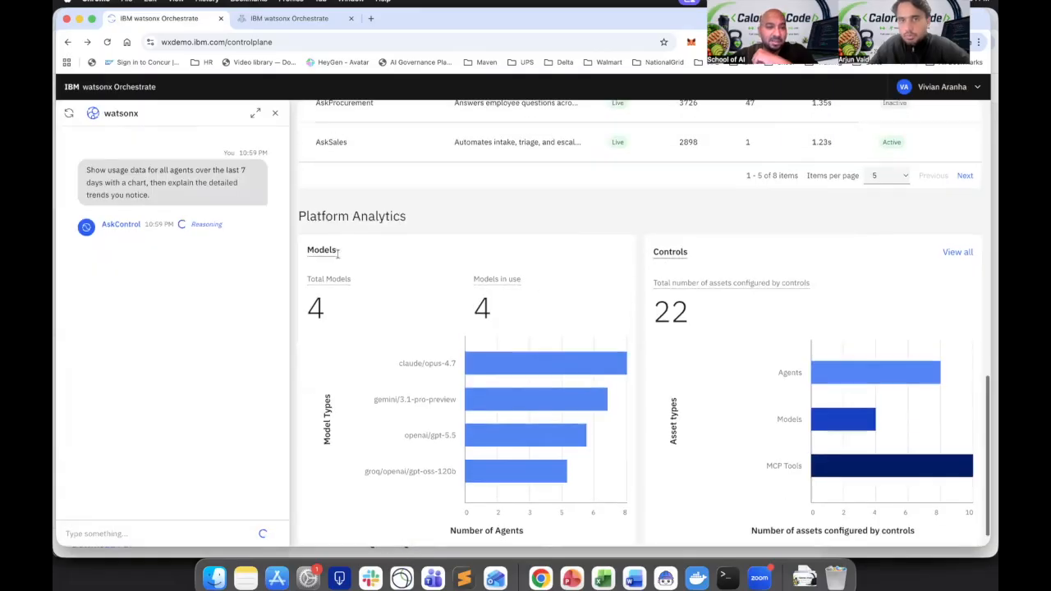
scroll(336, 254, up, 3)
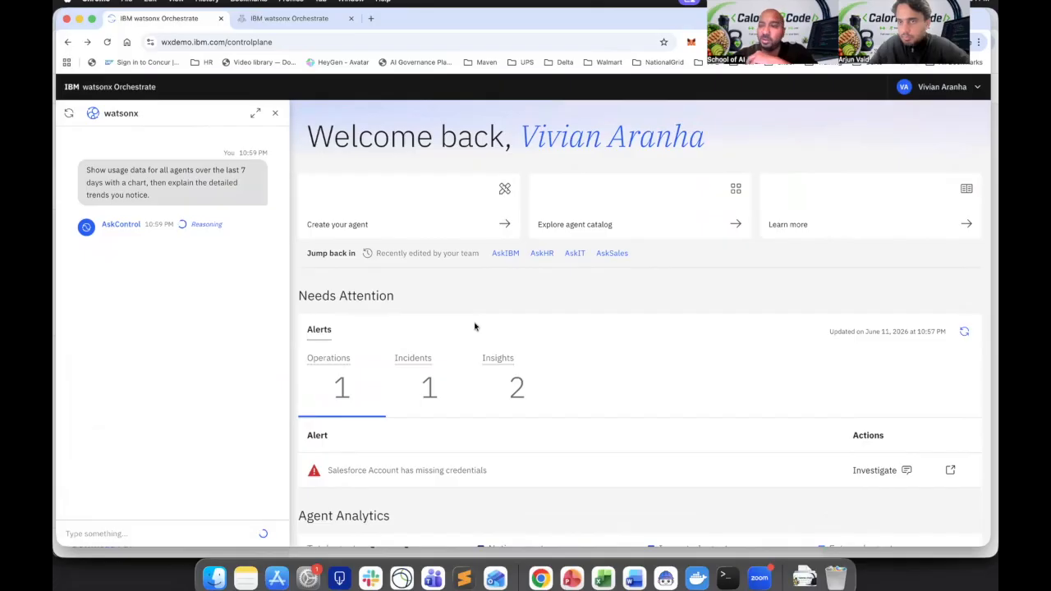
scroll(475, 327, down, 3)
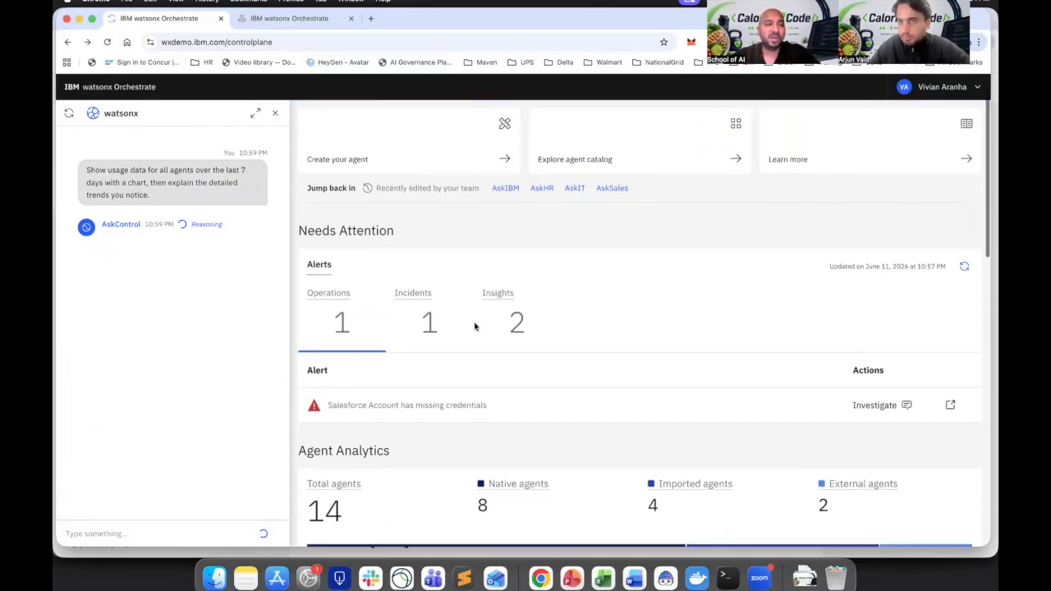